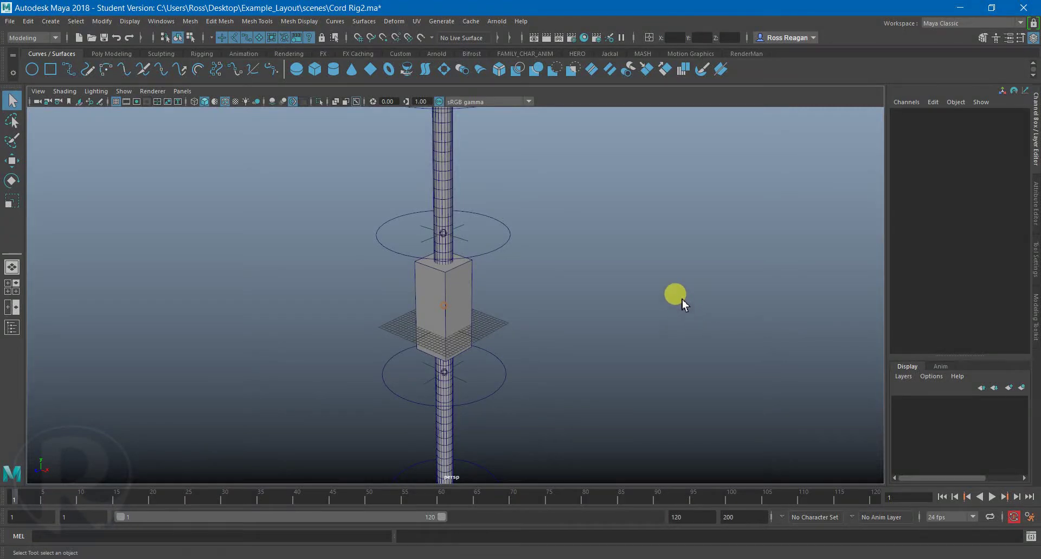
Test the rig by moving the control circle above the cube sideways, and undo the move.
{"action": "left_click", "coordinate": [194, 51]}
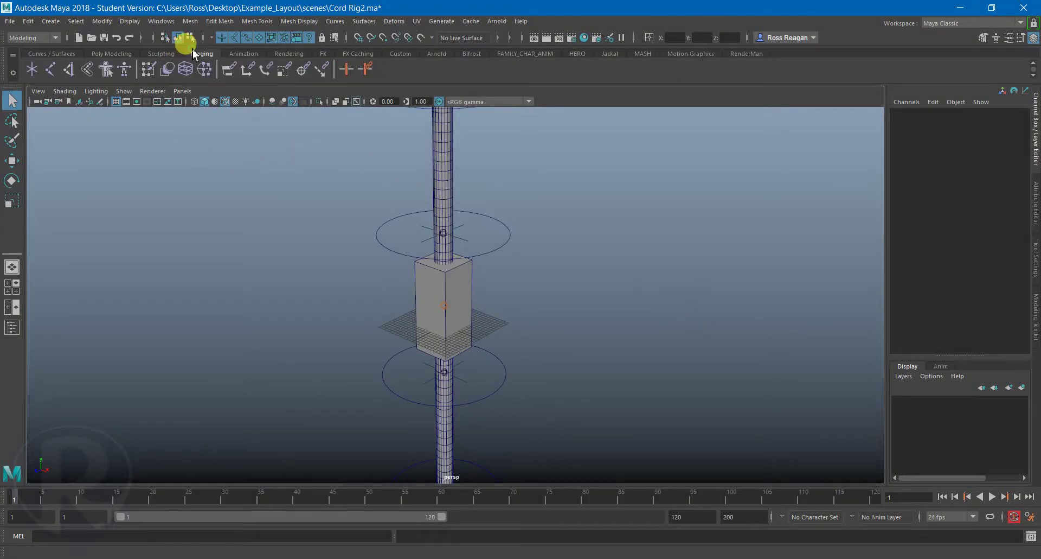
{"action": "left_click", "coordinate": [492, 251]}
{"action": "key", "text": "w"}
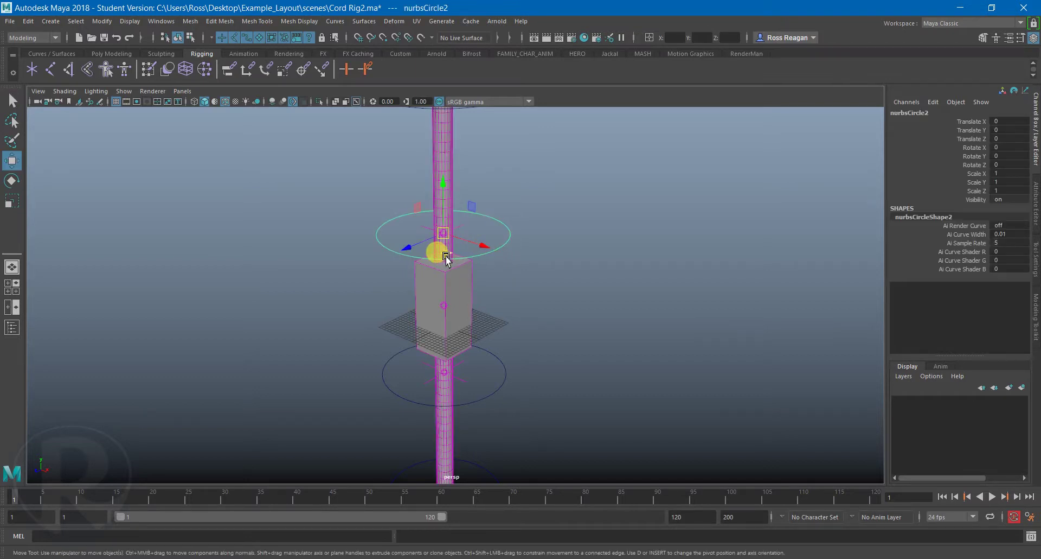
{"action": "left_click_drag", "start_coordinate": [446, 260], "coordinate": [372, 232]}
{"action": "key", "text": "ctrl+z"}
{"action": "key", "text": "q"}
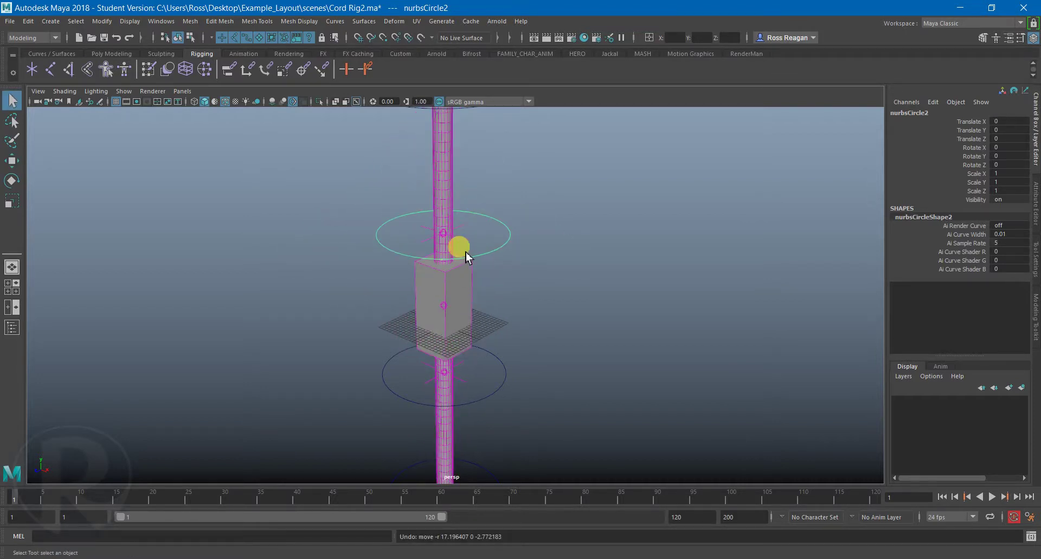
Move nurbsCircle2 in different directions to check how the cube follows the cord, undoing each move.
{"action": "key", "text": "w"}
{"action": "mouse_move", "coordinate": [500, 242]}
{"action": "left_mouse_down", "text": "alt"}
{"action": "mouse_move", "coordinate": [567, 356]}
{"action": "mouse_move", "coordinate": [609, 323]}
{"action": "mouse_move", "coordinate": [583, 358]}
{"action": "mouse_move", "coordinate": [603, 362]}
{"action": "mouse_move", "coordinate": [561, 339]}
{"action": "mouse_move", "coordinate": [558, 316]}
{"action": "mouse_move", "coordinate": [590, 360]}
{"action": "mouse_move", "coordinate": [481, 309]}
{"action": "mouse_move", "coordinate": [471, 321]}
{"action": "mouse_move", "coordinate": [525, 326]}
{"action": "mouse_move", "coordinate": [418, 270]}
{"action": "mouse_move", "coordinate": [453, 290]}
{"action": "mouse_move", "coordinate": [450, 317]}
{"action": "mouse_move", "coordinate": [484, 254]}
{"action": "left_mouse_up", "text": "alt"}
{"action": "key", "text": "q"}
{"action": "left_click", "coordinate": [484, 254]}
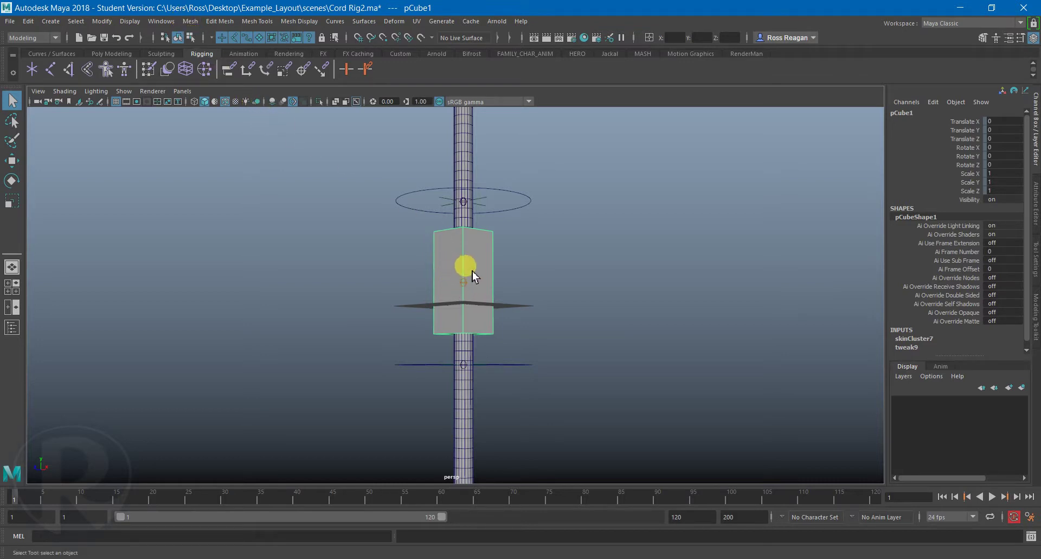
{"action": "key", "text": "w"}
{"action": "left_click_drag", "start_coordinate": [516, 201], "coordinate": [584, 263]}
{"action": "key", "text": "ctrl+z"}
{"action": "left_click_drag", "start_coordinate": [505, 236], "coordinate": [391, 260], "text": "alt"}
{"action": "middle_click_drag", "start_coordinate": [391, 262], "coordinate": [506, 291]}
{"action": "key", "text": "ctrl+z"}
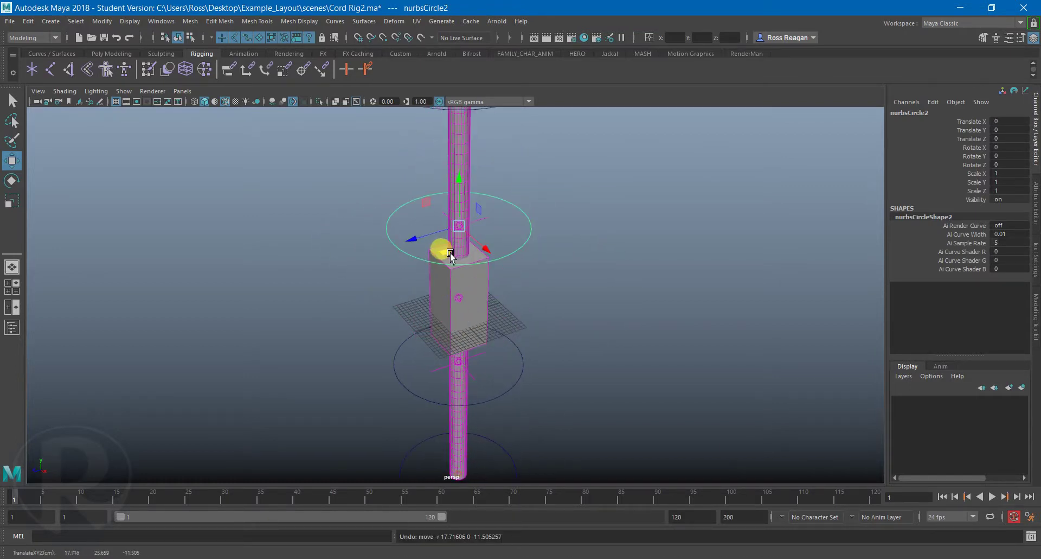
{"action": "middle_click_drag", "start_coordinate": [451, 254], "coordinate": [425, 253]}
{"action": "key", "text": "ctrl+z"}
Select pCube1 and unbind its skin using the Rigging menu set.
{"action": "left_click_drag", "start_coordinate": [430, 280], "coordinate": [496, 288], "text": "alt"}
{"action": "key", "text": "q"}
{"action": "left_click", "coordinate": [496, 289]}
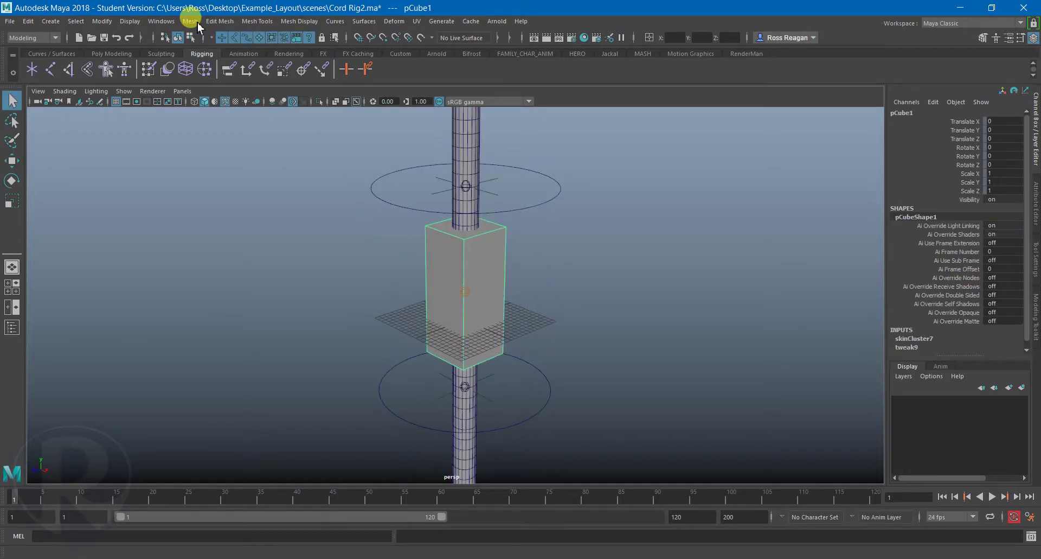
{"action": "left_click", "coordinate": [48, 41]}
{"action": "left_click", "coordinate": [32, 60]}
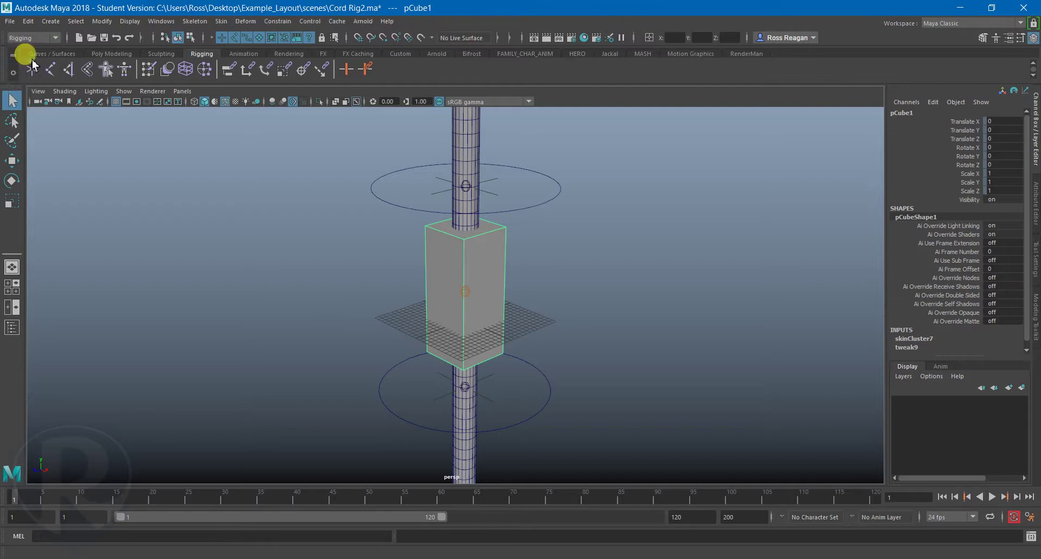
{"action": "left_click", "coordinate": [222, 21]}
{"action": "left_click", "coordinate": [236, 73]}
Insert three horizontal edge loops around the cube with the Insert Edge Loop tool.
{"action": "scroll", "coordinate": [441, 280], "scroll_direction": "up", "scroll_amount": 3}
{"action": "left_click_drag", "start_coordinate": [441, 281], "coordinate": [411, 228], "text": "alt"}
{"action": "right_click_drag", "start_coordinate": [382, 220], "coordinate": [409, 205]}
{"action": "right_click_drag", "start_coordinate": [365, 230], "coordinate": [327, 244], "text": "shift"}
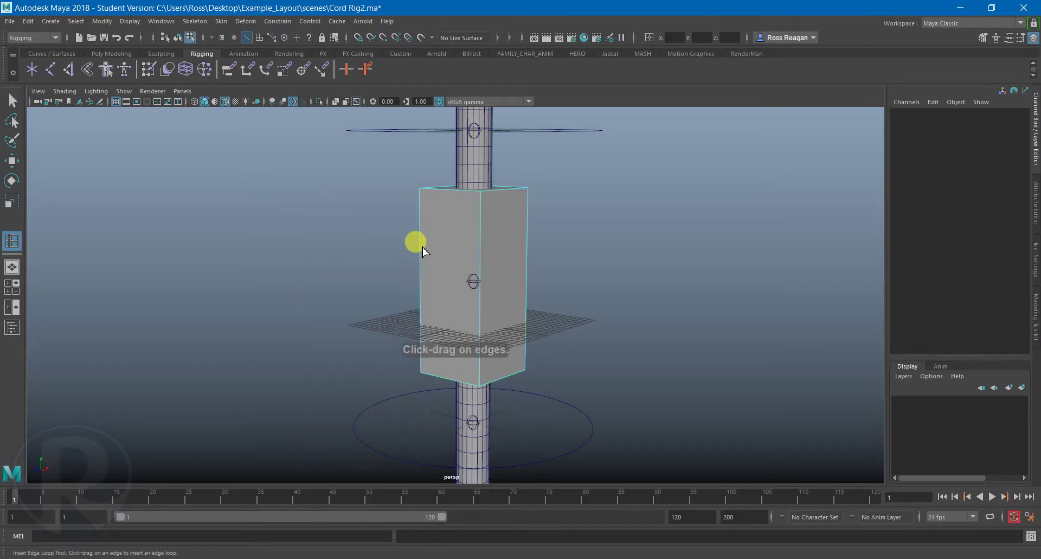
{"action": "left_click_drag", "start_coordinate": [420, 244], "coordinate": [421, 251]}
{"action": "left_click", "coordinate": [421, 239]}
{"action": "left_click", "coordinate": [421, 303]}
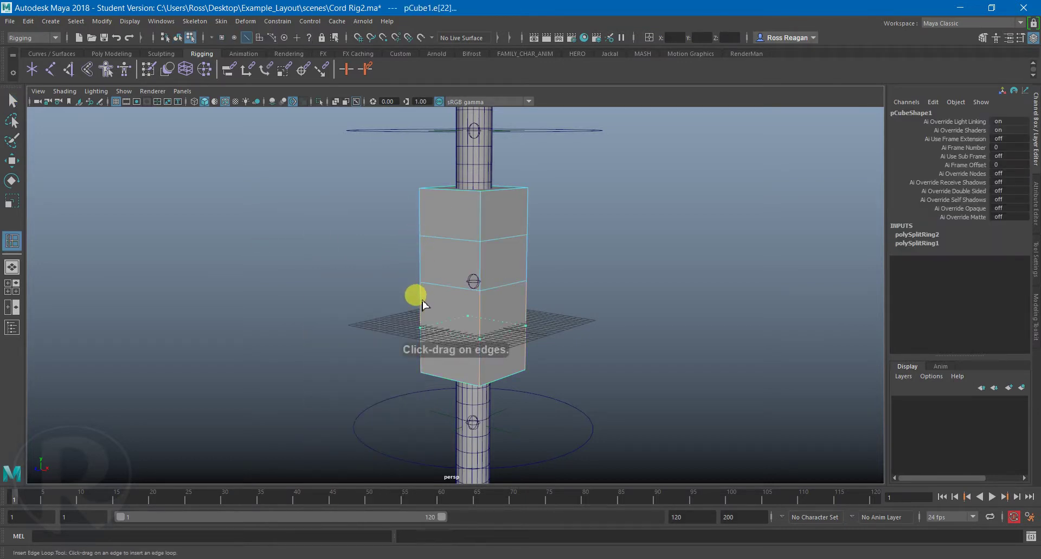
Insert vertical edge loops through the middle of the cube in both directions.
{"action": "left_click_drag", "start_coordinate": [553, 307], "coordinate": [470, 285], "text": "alt"}
{"action": "left_click", "coordinate": [458, 283]}
{"action": "left_click", "coordinate": [439, 280]}
{"action": "left_click_drag", "start_coordinate": [590, 302], "coordinate": [532, 292], "text": "alt"}
{"action": "key", "text": "q"}
Extrude the middle faces on one side of the cube, scale them inward, and extrude them again outward as a raised block.
{"action": "right_click_drag", "start_coordinate": [562, 260], "coordinate": [564, 291]}
{"action": "left_click_drag", "start_coordinate": [566, 305], "coordinate": [530, 295], "text": "alt"}
{"action": "left_click", "coordinate": [458, 261]}
{"action": "right_click_drag", "start_coordinate": [454, 266], "coordinate": [457, 302], "text": "shift"}
{"action": "key", "text": "r"}
{"action": "left_click_drag", "start_coordinate": [456, 294], "coordinate": [419, 309]}
{"action": "key", "text": "g"}
{"action": "key", "text": "w"}
{"action": "left_click_drag", "start_coordinate": [504, 315], "coordinate": [461, 312], "text": "alt"}
{"action": "key", "text": "q"}
Build a second raised block on the adjacent side by extruding the middle faces, scaling them inward and extruding them outward.
{"action": "left_click", "coordinate": [493, 262]}
{"action": "left_click", "coordinate": [453, 284], "text": "shift"}
{"action": "right_click_drag", "start_coordinate": [493, 297], "coordinate": [495, 329], "text": "shift"}
{"action": "key", "text": "r"}
{"action": "left_click_drag", "start_coordinate": [485, 298], "coordinate": [434, 314]}
{"action": "key", "text": "ctrl+e"}
{"action": "key", "text": "w"}
{"action": "key", "text": "q"}
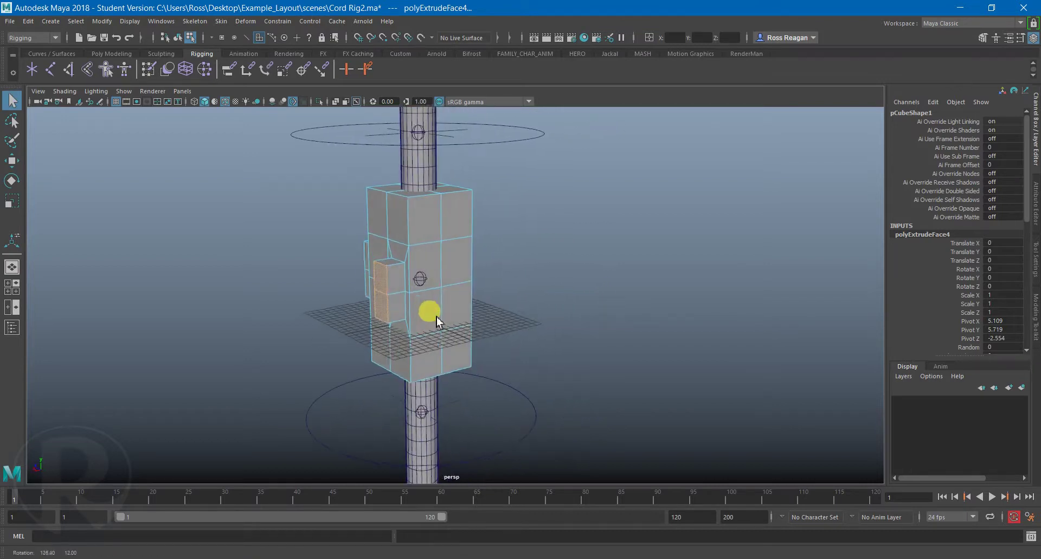
Extrude and shrink the upper faces on another side of the cube, extrude them slightly outward, and return to object selection.
{"action": "left_click", "coordinate": [428, 220]}
{"action": "right_click_drag", "start_coordinate": [462, 225], "coordinate": [465, 248], "text": "shift"}
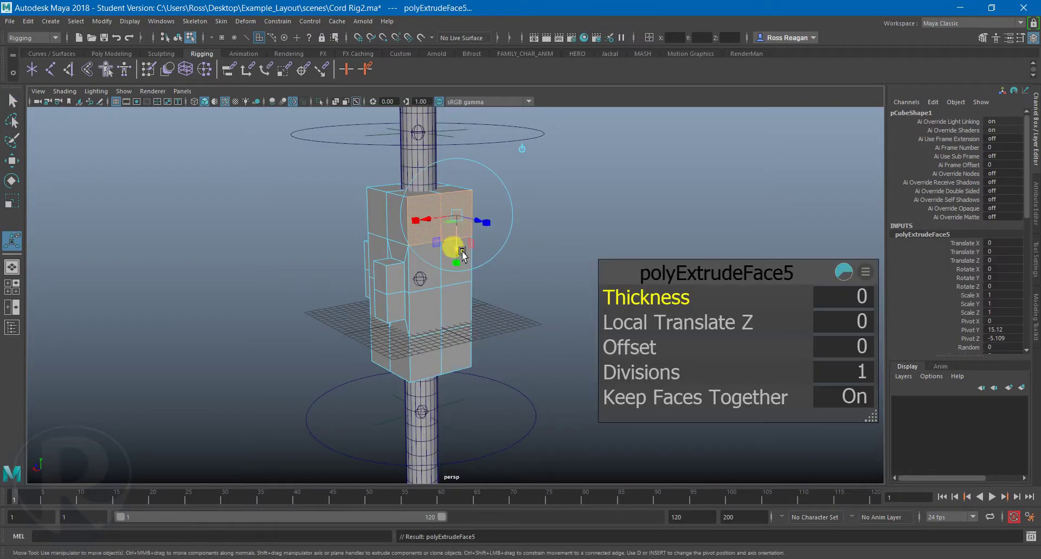
{"action": "key", "text": "r"}
{"action": "left_click_drag", "start_coordinate": [442, 220], "coordinate": [434, 219]}
{"action": "key", "text": "ctrl+e"}
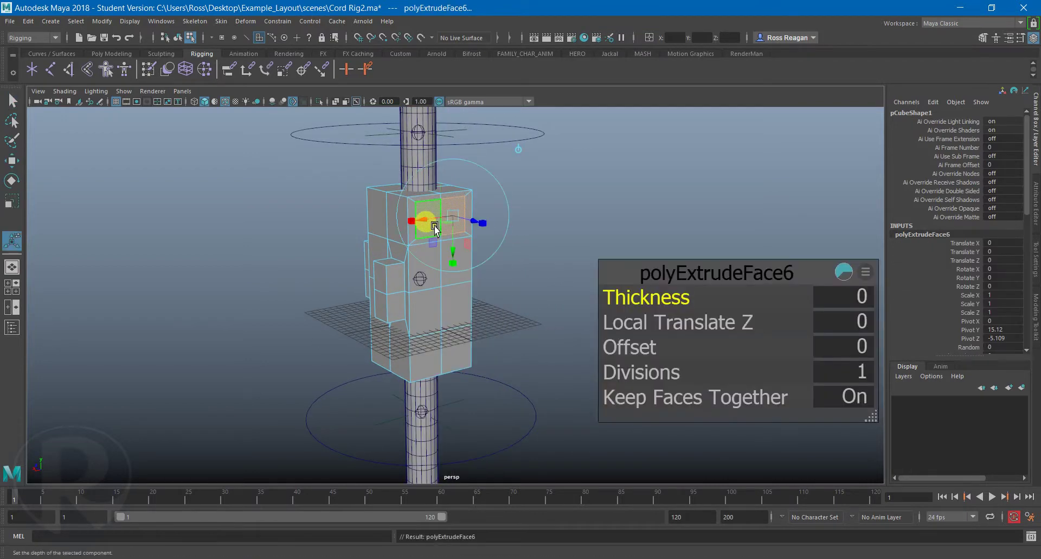
{"action": "key", "text": "w"}
{"action": "left_click_drag", "start_coordinate": [424, 215], "coordinate": [433, 219]}
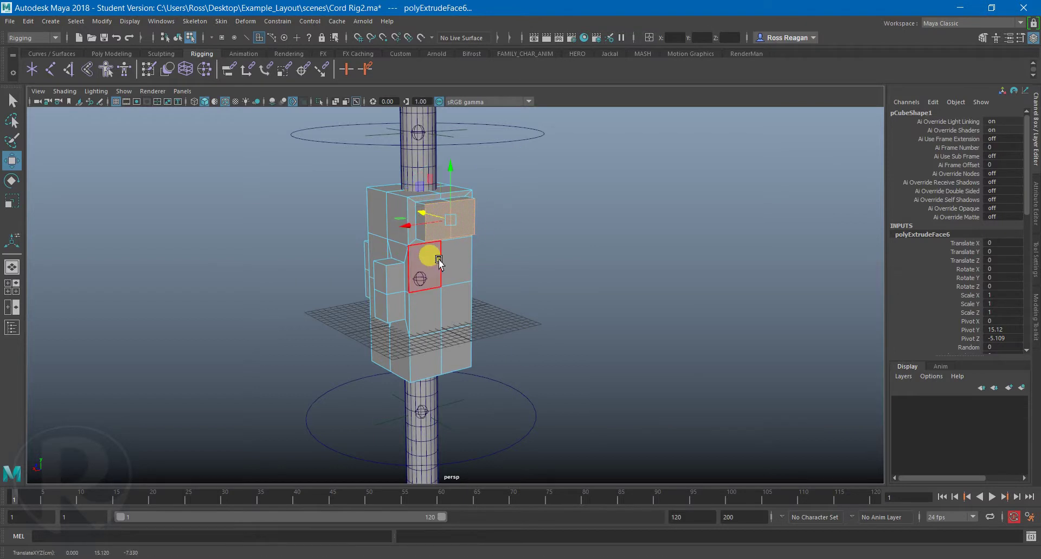
{"action": "left_click_drag", "start_coordinate": [447, 276], "coordinate": [541, 268], "text": "alt"}
{"action": "key", "text": "q"}
{"action": "left_click_drag", "start_coordinate": [480, 280], "coordinate": [536, 285], "text": "alt"}
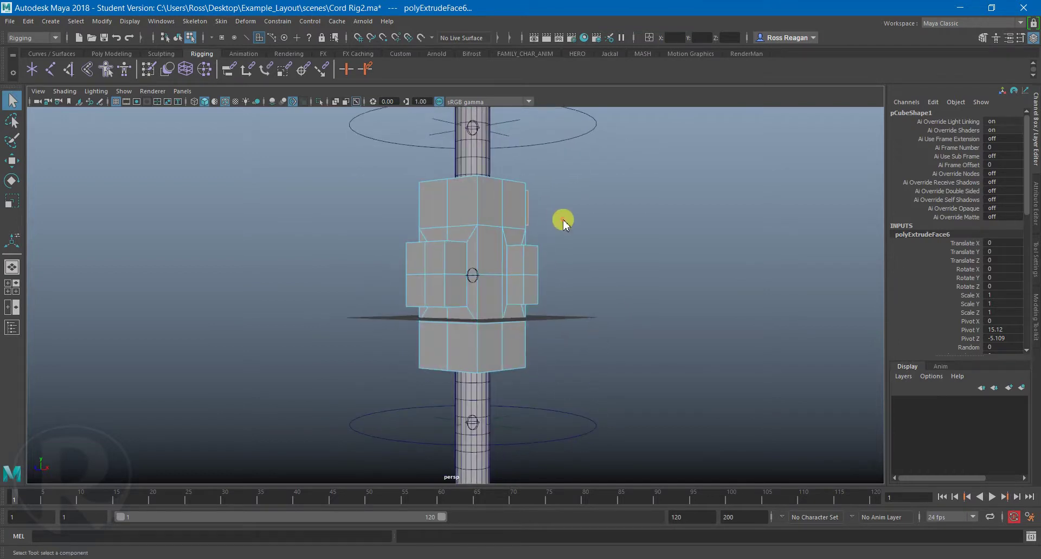
{"action": "left_click", "coordinate": [602, 210]}
{"action": "left_click_drag", "start_coordinate": [602, 210], "coordinate": [564, 277], "text": "alt"}
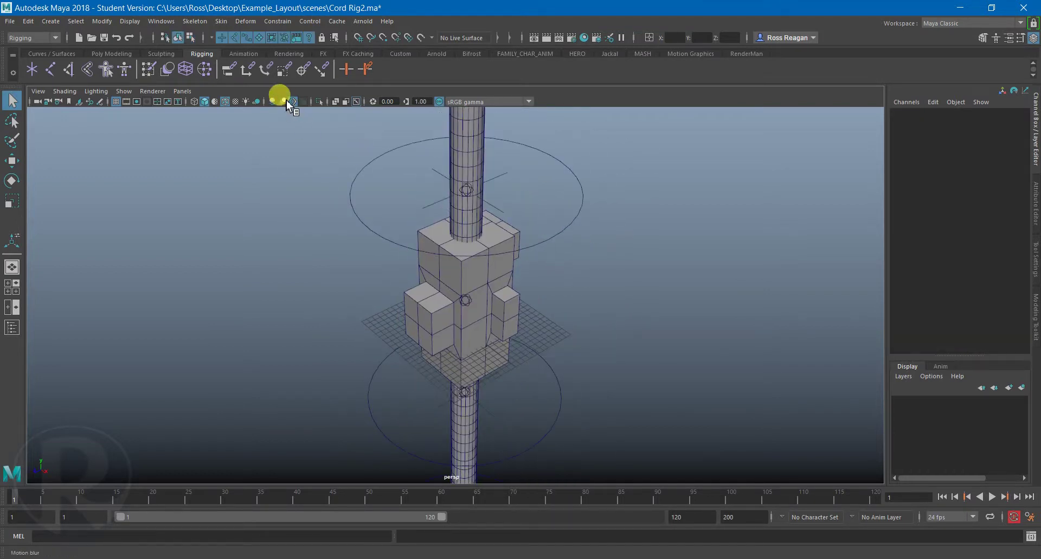
Bind the reshaped cube's skin to the joint at its centre.
{"action": "left_click", "coordinate": [469, 293]}
{"action": "left_click", "coordinate": [464, 296]}
{"action": "left_click", "coordinate": [488, 286]}
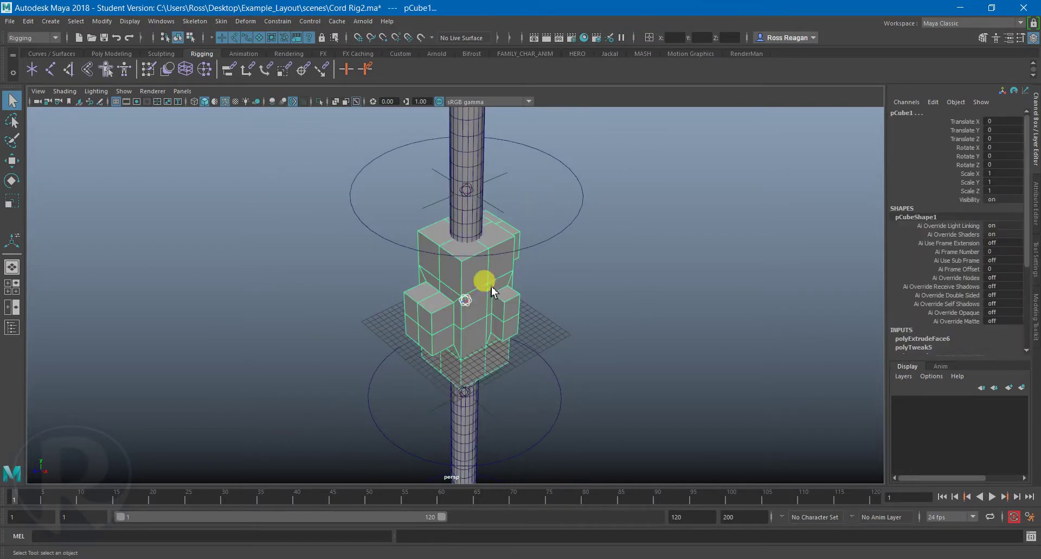
{"action": "left_click", "coordinate": [222, 21]}
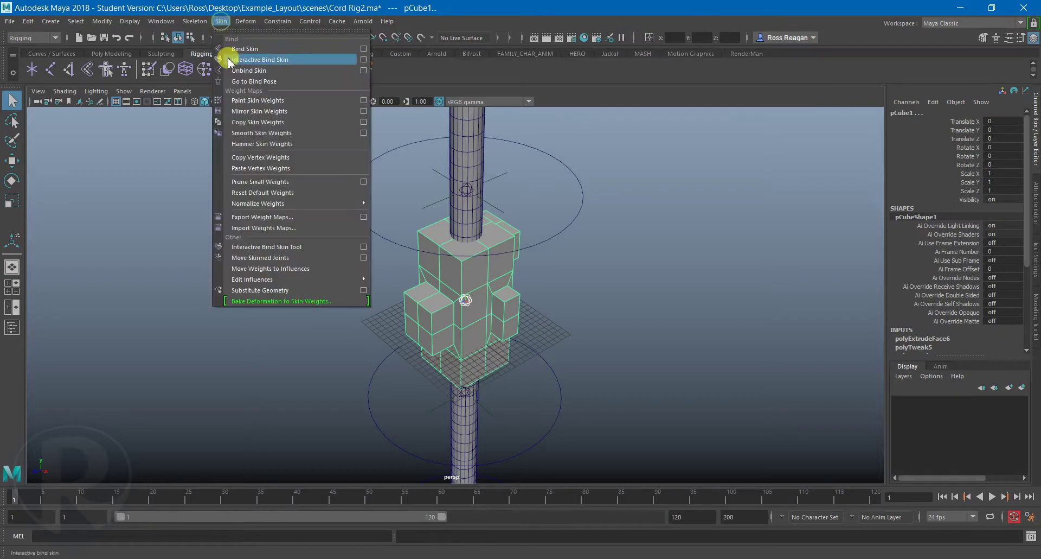
{"action": "left_click", "coordinate": [239, 60]}
Test the newly bound cube by moving the upper control circle sideways, undoing each move.
{"action": "left_click_drag", "start_coordinate": [518, 312], "coordinate": [523, 266], "text": "alt"}
{"action": "left_click", "coordinate": [532, 206]}
{"action": "left_click", "coordinate": [542, 162]}
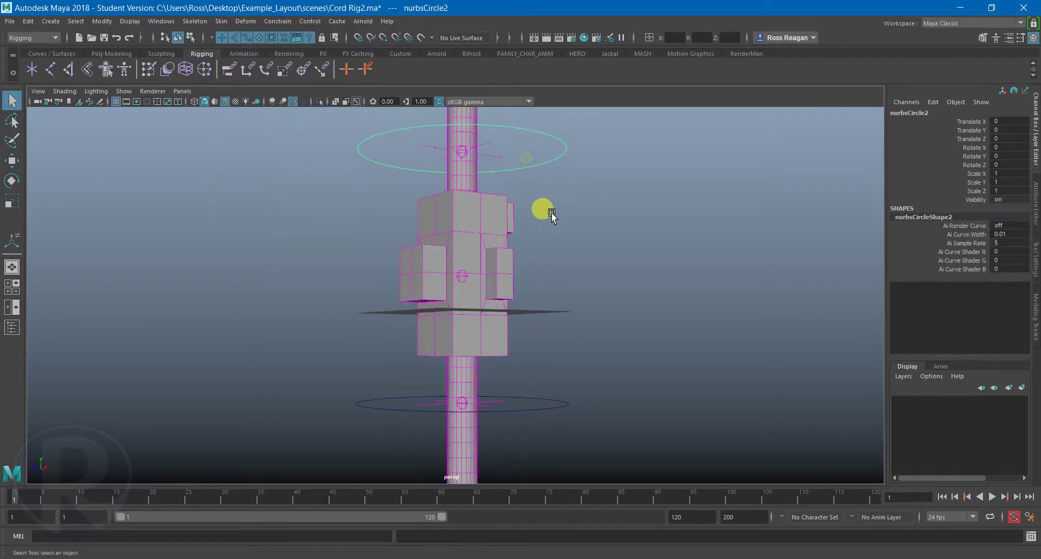
{"action": "key", "text": "w"}
{"action": "scroll", "coordinate": [534, 232], "scroll_direction": "down", "scroll_amount": 5}
{"action": "left_click_drag", "start_coordinate": [491, 217], "coordinate": [500, 272], "text": "alt"}
{"action": "key", "text": "ctrl+z"}
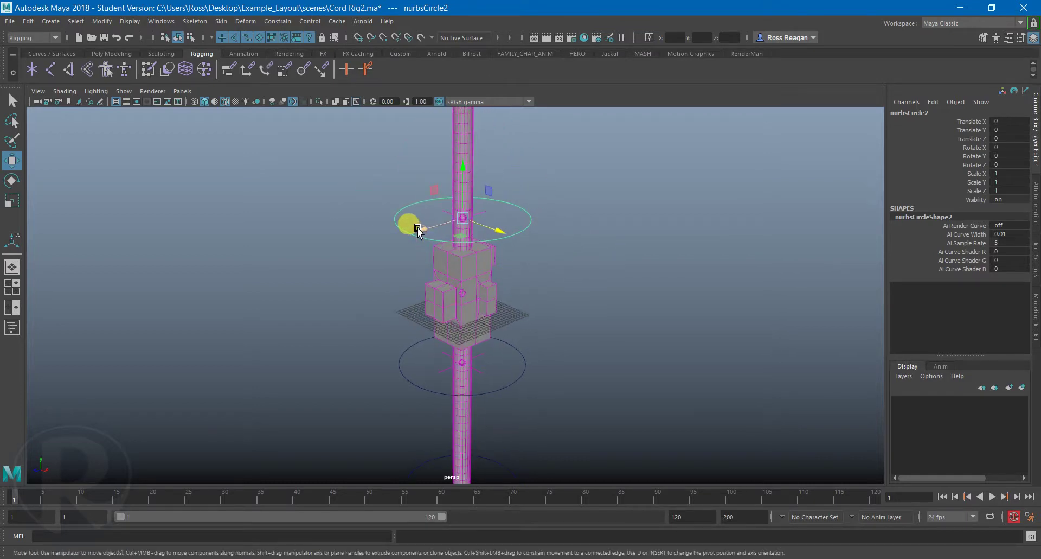
{"action": "left_click_drag", "start_coordinate": [419, 227], "coordinate": [452, 289]}
{"action": "key", "text": "ctrl+z"}
Move the upper control circle around to twist the cube, and reset its Translate X and Translate Z to 0.
{"action": "scroll", "coordinate": [456, 255], "scroll_direction": "up", "scroll_amount": 2}
{"action": "left_click_drag", "start_coordinate": [433, 191], "coordinate": [401, 234]}
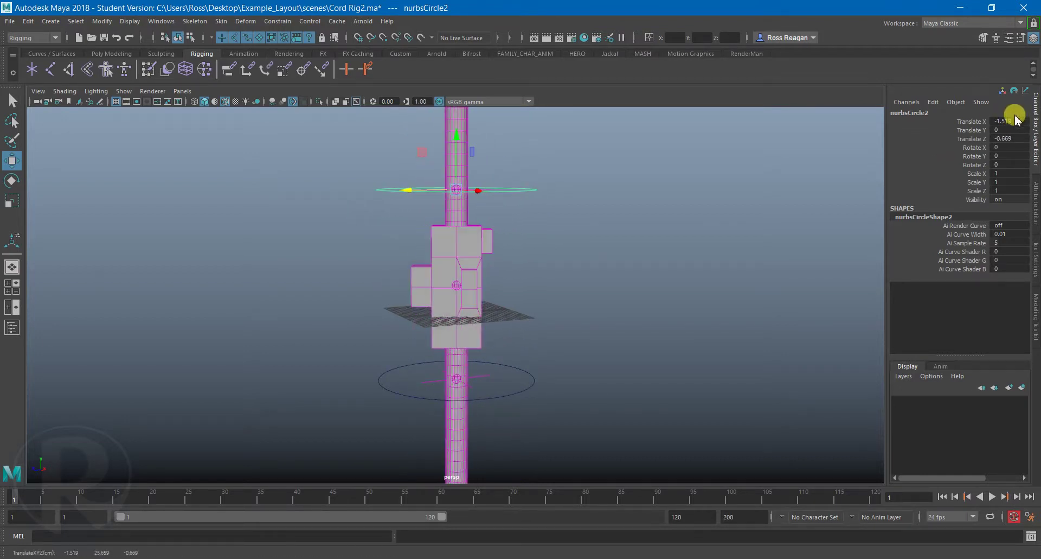
{"action": "type", "text": "0"}
{"action": "key", "text": "Return"}
{"action": "left_click", "coordinate": [1012, 138]}
{"action": "type", "text": "0"}
{"action": "key", "text": "Return"}
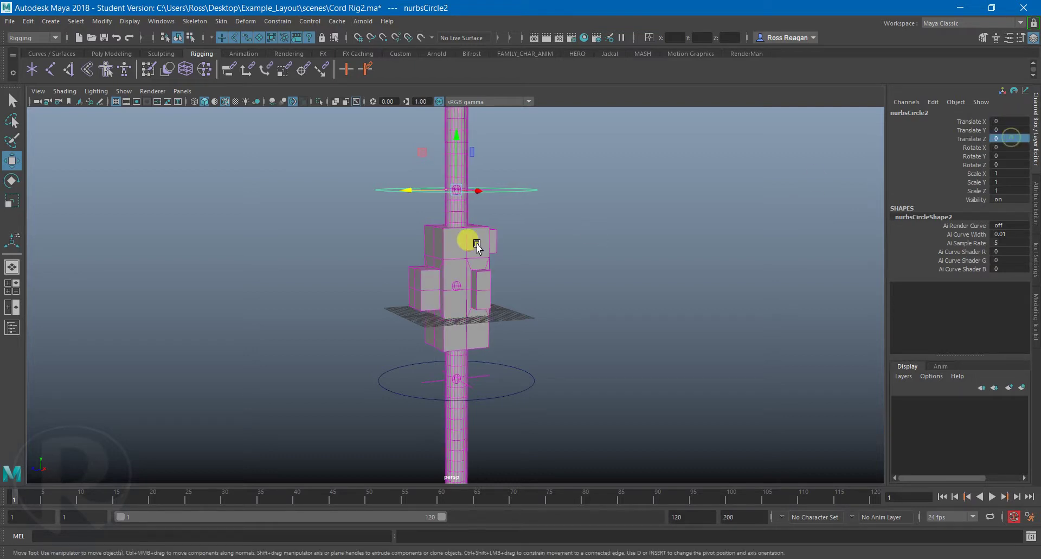
{"action": "scroll", "coordinate": [505, 290], "scroll_direction": "up", "scroll_amount": 5}
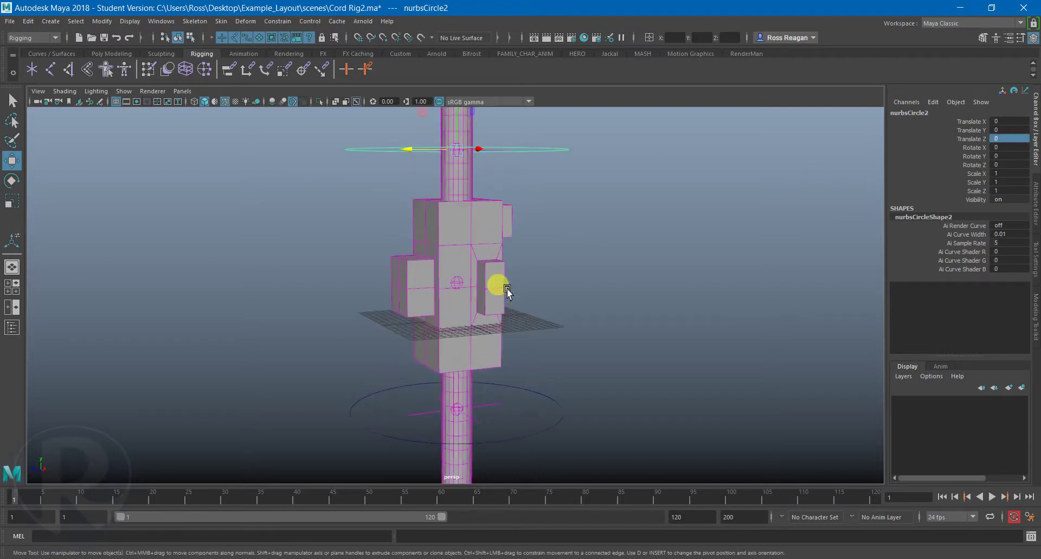
{"action": "key", "text": "q"}
{"action": "left_click", "coordinate": [507, 294]}
{"action": "scroll", "coordinate": [526, 294], "scroll_direction": "up", "scroll_amount": 1}
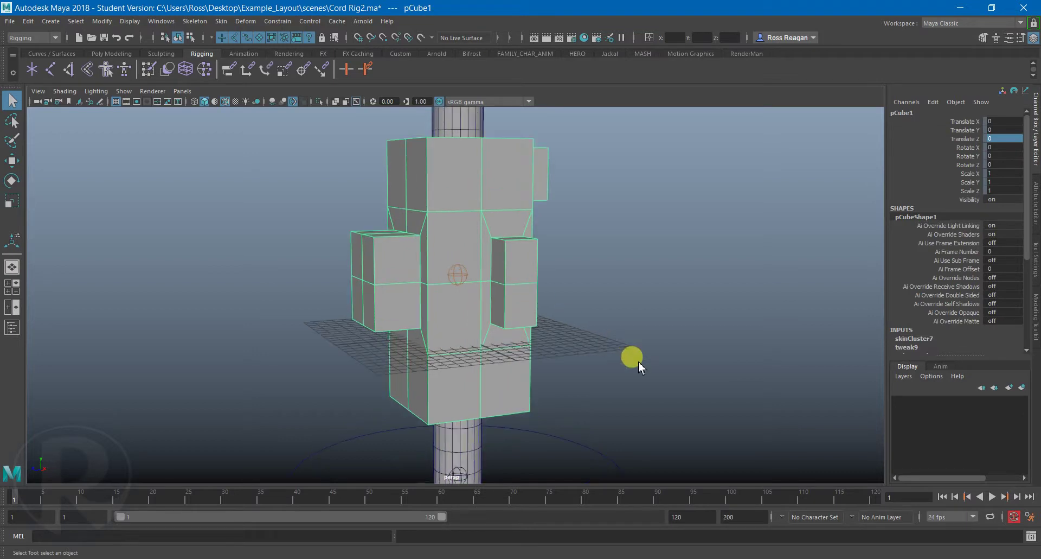
{"action": "left_click", "coordinate": [639, 363]}
{"action": "scroll", "coordinate": [639, 363], "scroll_direction": "down", "scroll_amount": 4}
{"action": "middle_click_drag", "start_coordinate": [627, 363], "coordinate": [586, 377], "text": "alt"}
Show the Outliner and expand group1 to examine the constraints on joint8 and locator1.
{"action": "left_click", "coordinate": [12, 327]}
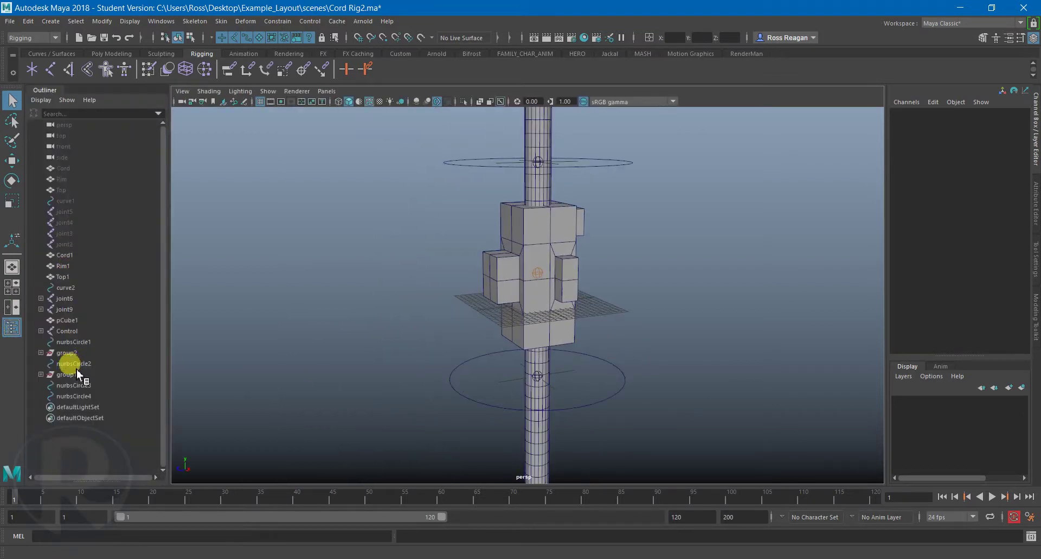
{"action": "left_click", "coordinate": [513, 164]}
{"action": "left_click", "coordinate": [41, 374]}
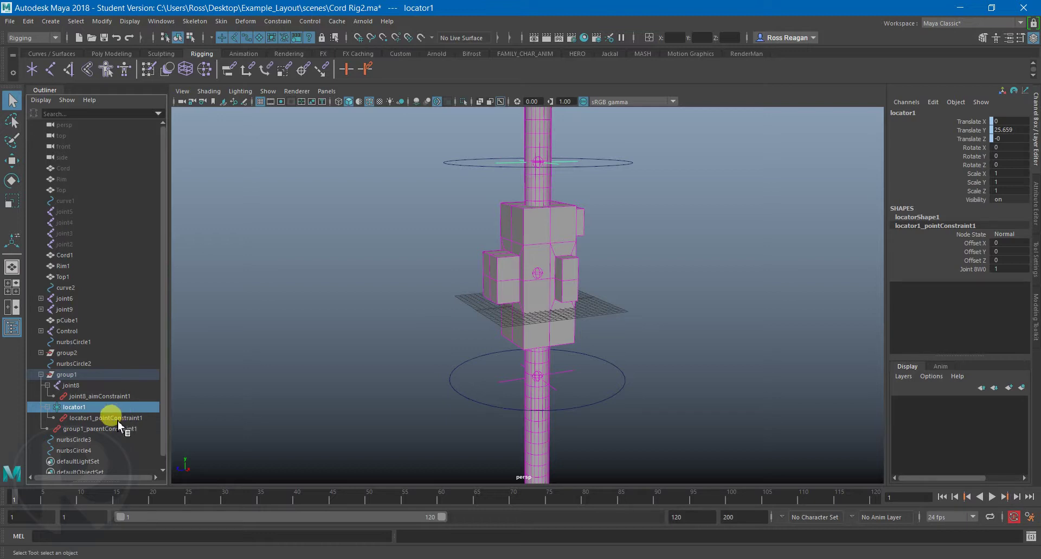
{"action": "left_click", "coordinate": [283, 420]}
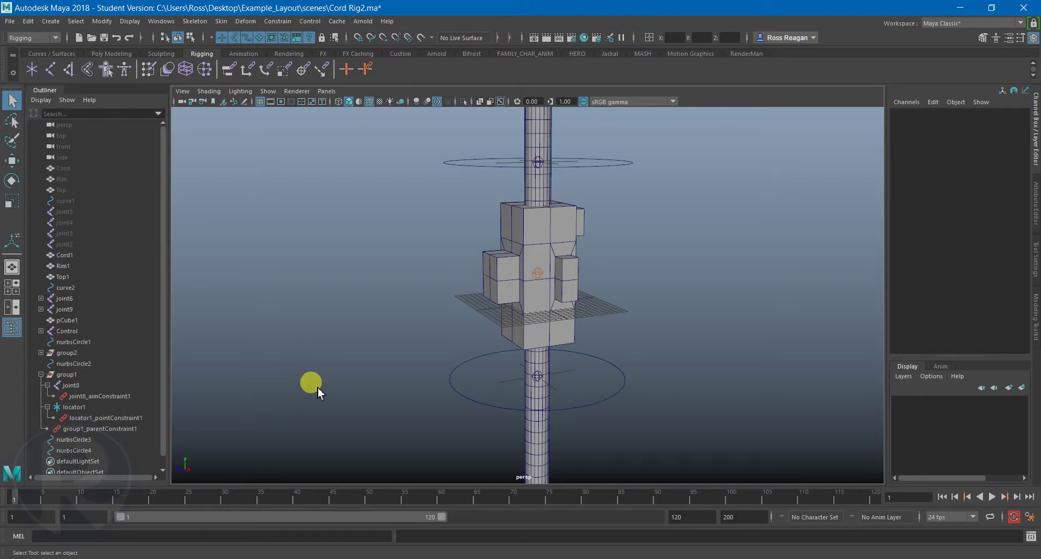
{"action": "left_click_drag", "start_coordinate": [389, 373], "coordinate": [498, 447]}
{"action": "left_click", "coordinate": [444, 395]}
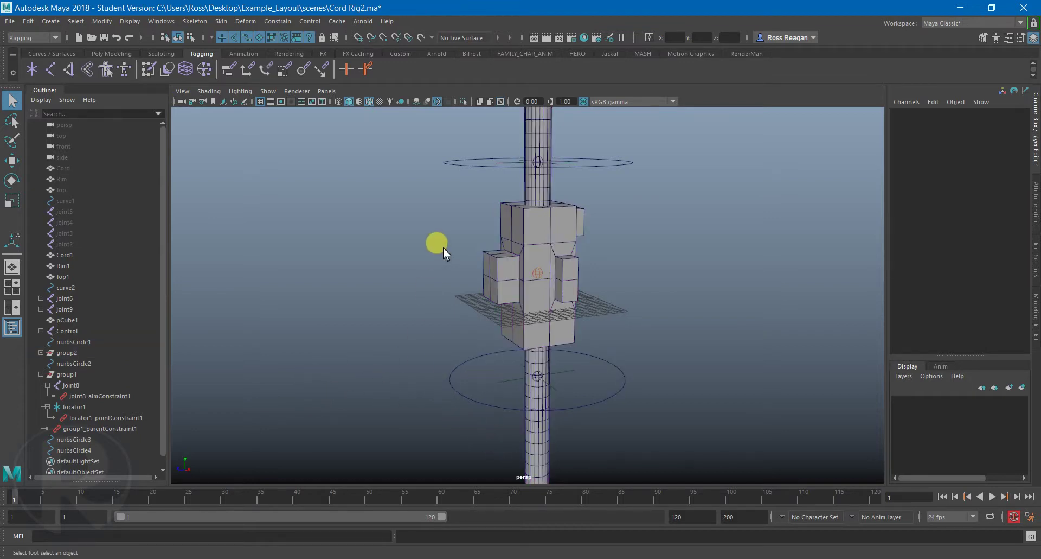
{"action": "left_click", "coordinate": [493, 267]}
{"action": "left_click", "coordinate": [407, 327]}
Move nurbsCircle2 sideways to bend the cord, undo the move, and deselect the circle.
{"action": "left_click_drag", "start_coordinate": [470, 188], "coordinate": [635, 294]}
{"action": "key", "text": "w"}
{"action": "key", "text": "ctrl+z"}
{"action": "key", "text": "q"}
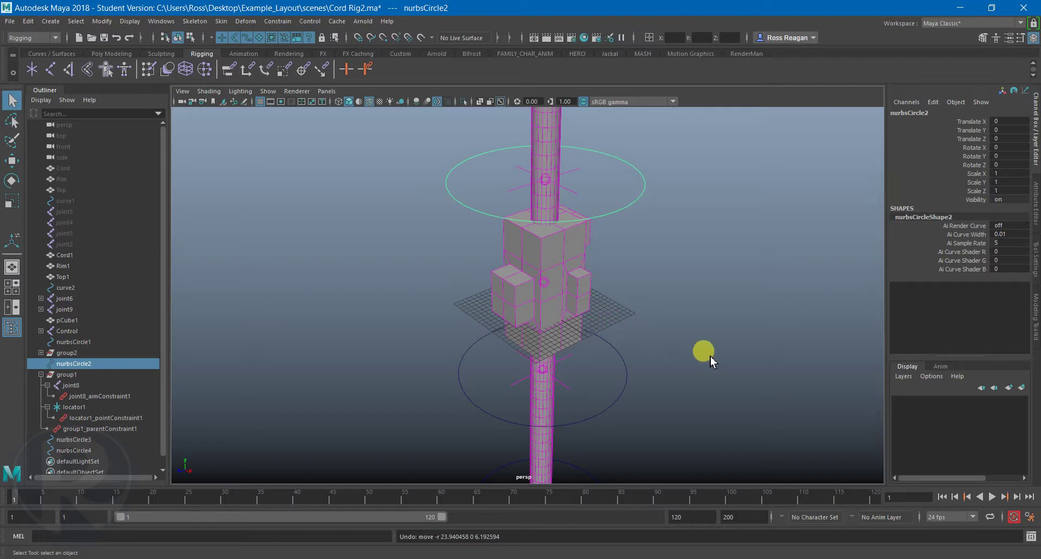
{"action": "left_click", "coordinate": [725, 365]}
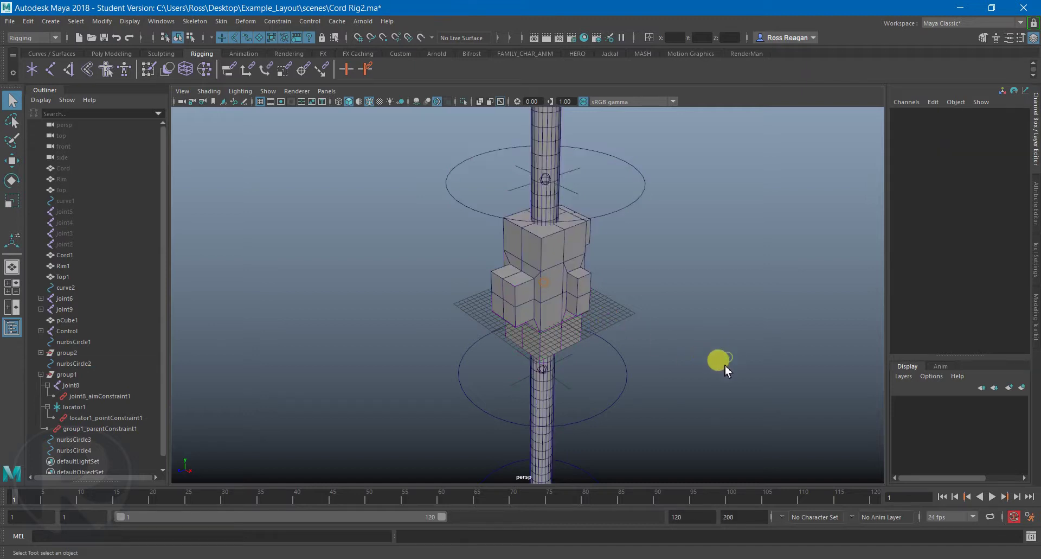
Move nurbsCircle2 about 41 units along X to check the cube's orientation on the bent cord, and undo the move.
{"action": "left_click", "coordinate": [642, 177]}
{"action": "key", "text": "w"}
{"action": "left_click_drag", "start_coordinate": [571, 192], "coordinate": [698, 350]}
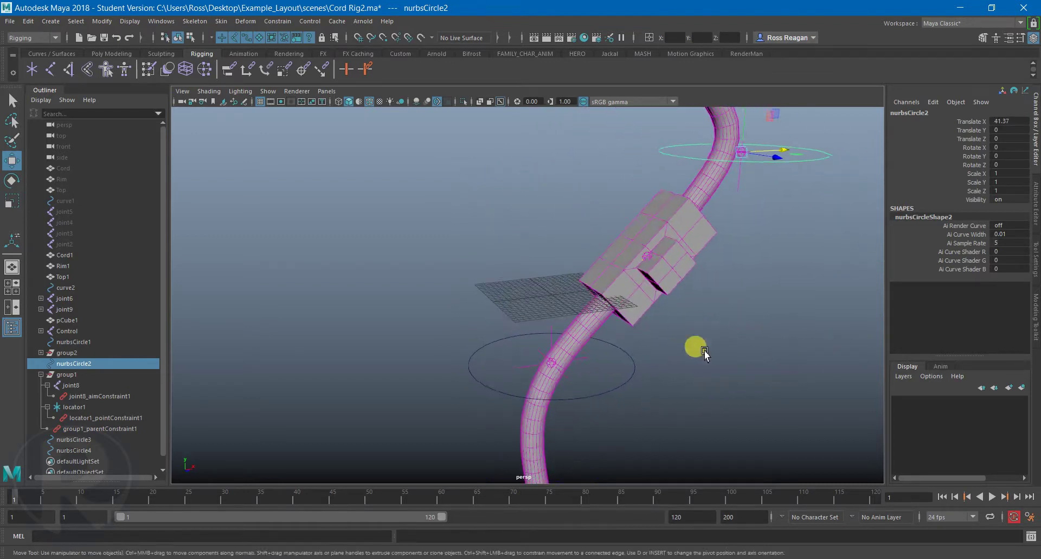
{"action": "key", "text": "ctrl+z"}
{"action": "left_click_drag", "start_coordinate": [755, 323], "coordinate": [716, 311], "text": "alt"}
{"action": "key", "text": "q"}
{"action": "left_click", "coordinate": [761, 356]}
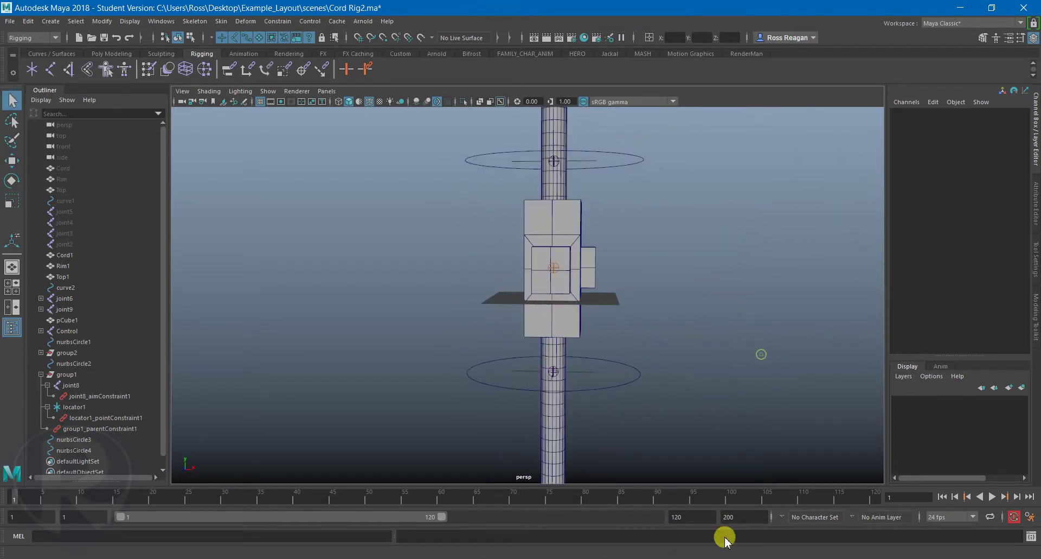
Switch to the other open Maya window containing the Cord Rig3 scene.
{"action": "left_click", "coordinate": [653, 558]}
{"action": "left_click", "coordinate": [864, 526]}
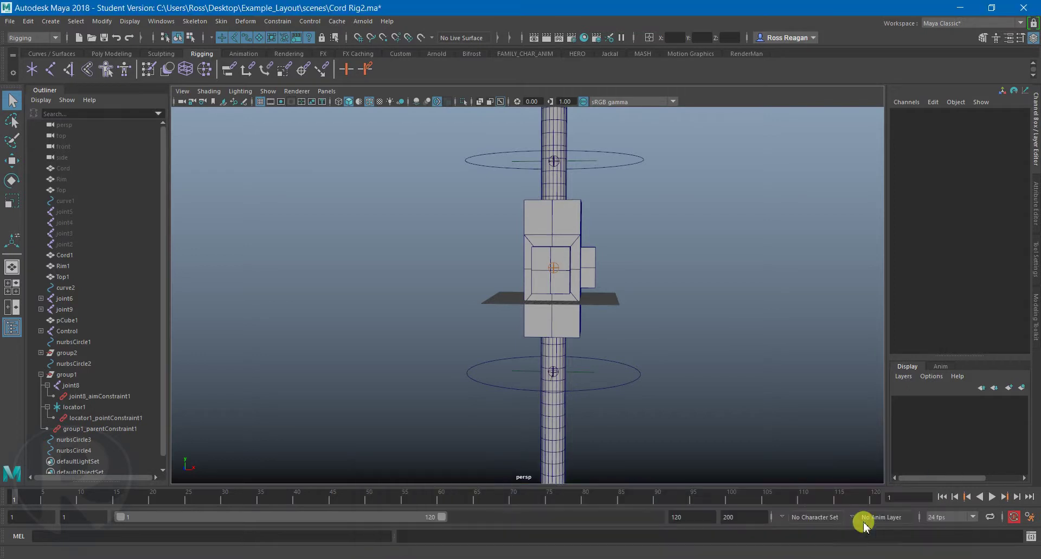
{"action": "left_click", "coordinate": [683, 553]}
{"action": "left_click", "coordinate": [628, 518]}
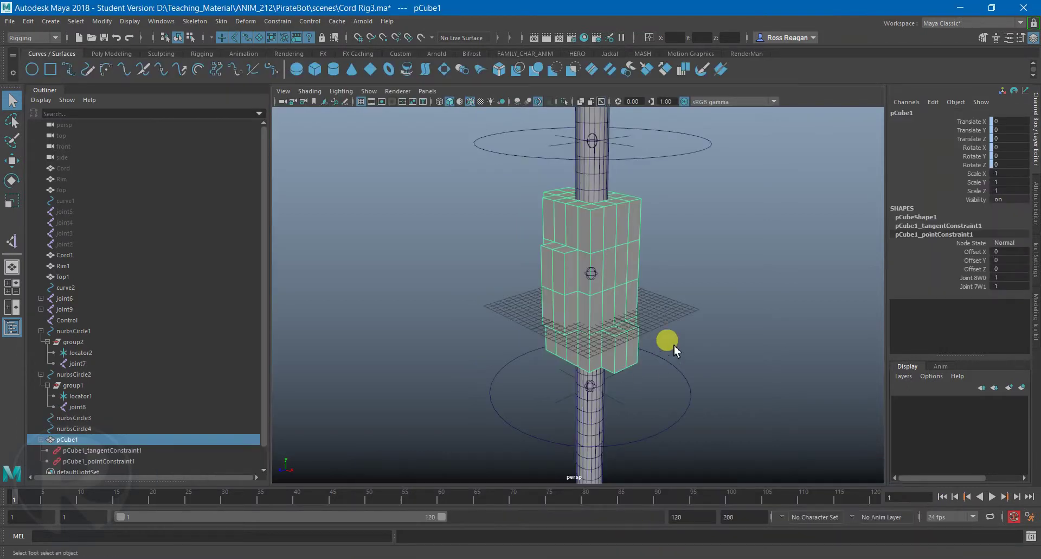
Review the constraint types available for pCube1, and deselect the cube.
{"action": "left_click", "coordinate": [279, 21]}
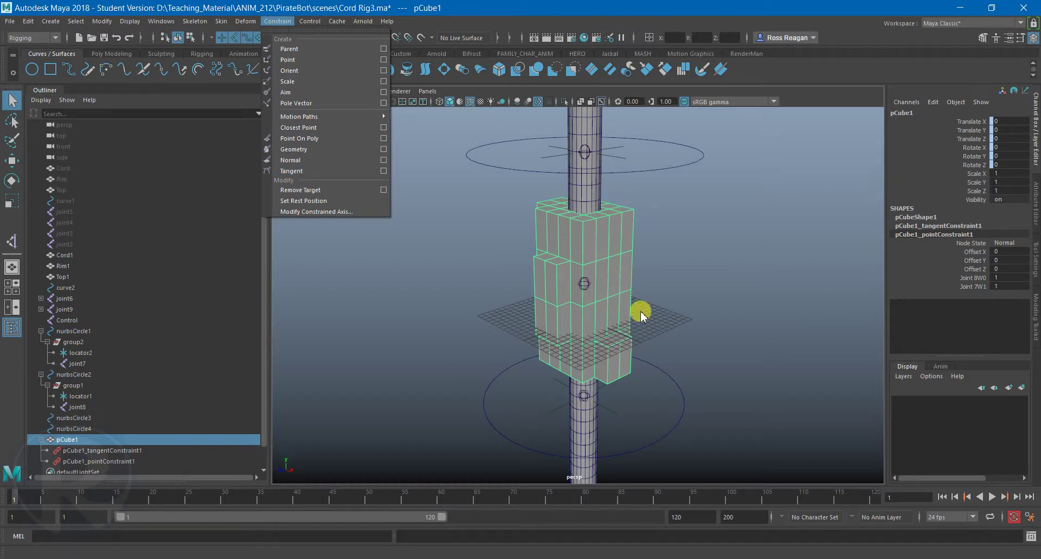
{"action": "left_click", "coordinate": [666, 325]}
{"action": "middle_click_drag", "start_coordinate": [646, 327], "coordinate": [610, 336], "text": "alt"}
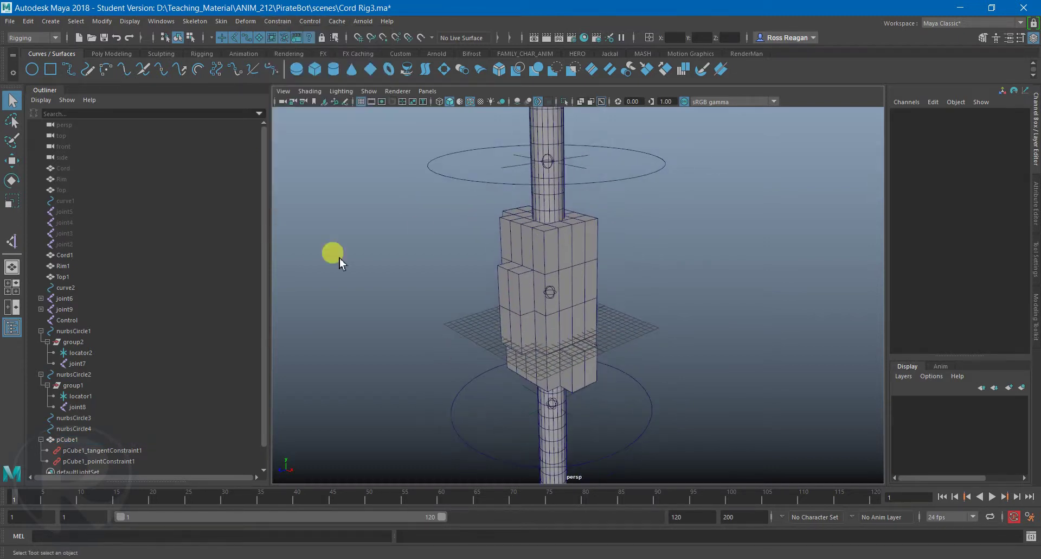
Review the available constraint types to locate the Tangent constraint.
{"action": "left_click", "coordinate": [277, 22]}
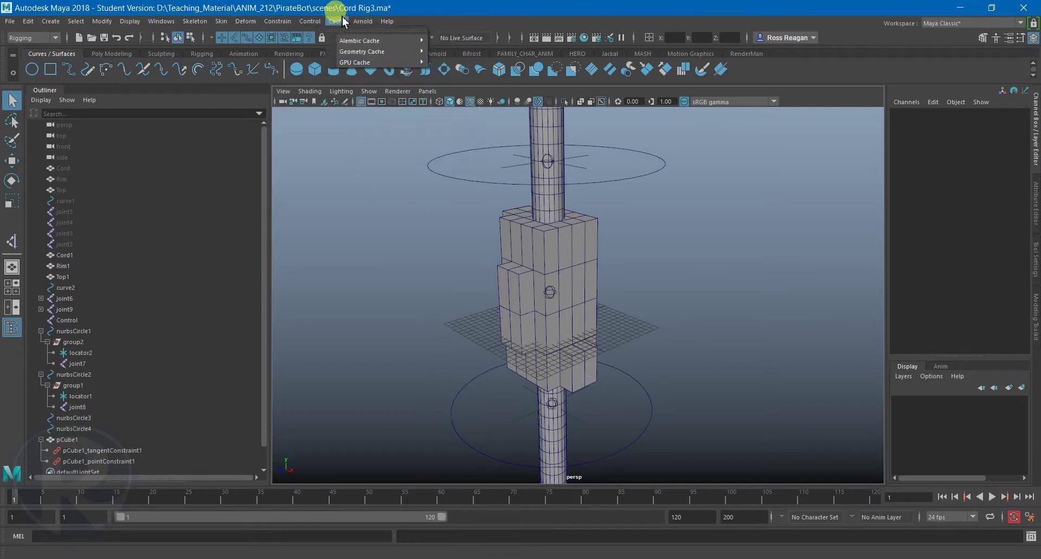
{"action": "mouse_move", "coordinate": [389, 22]}
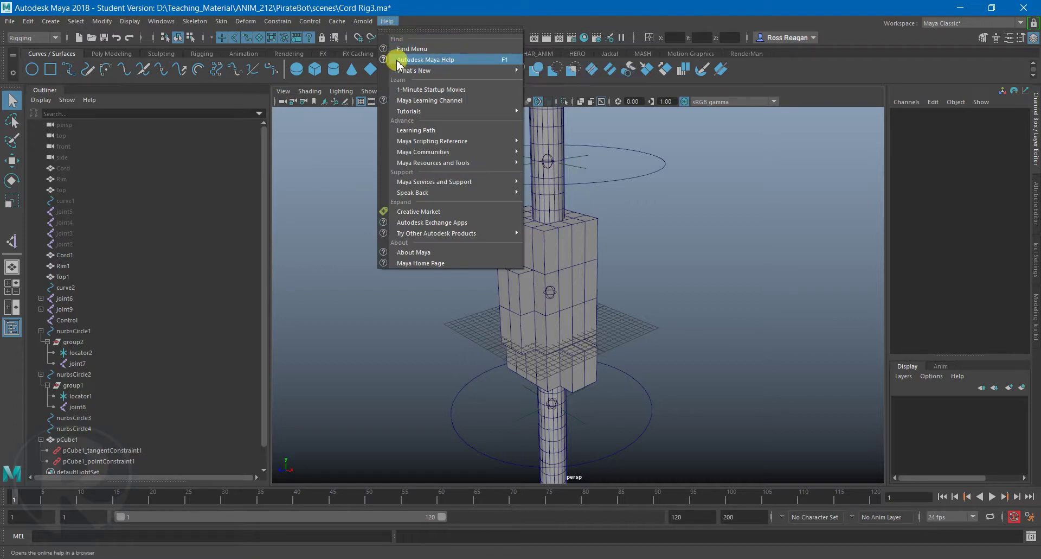
{"action": "mouse_move", "coordinate": [277, 21]}
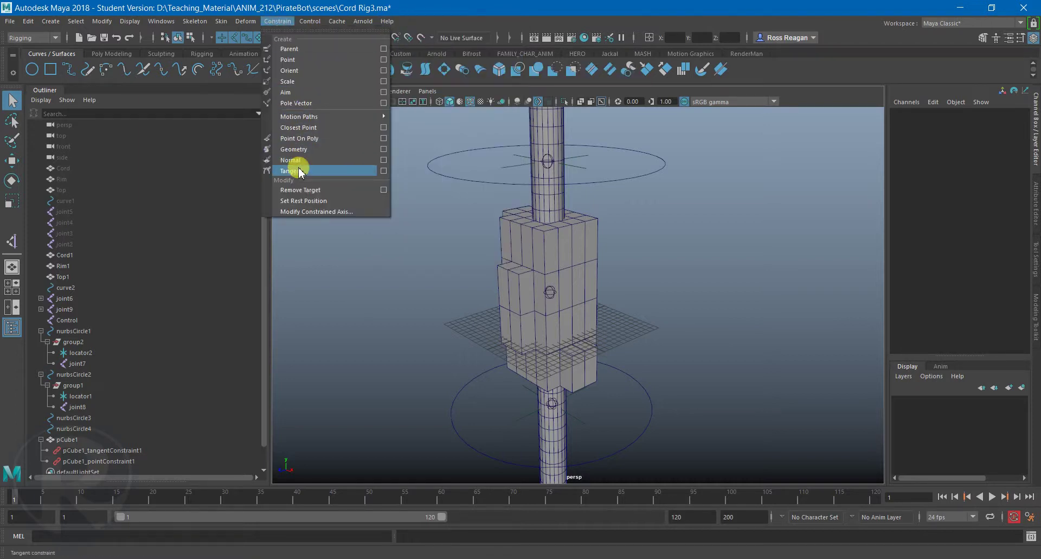
{"action": "left_click", "coordinate": [387, 242]}
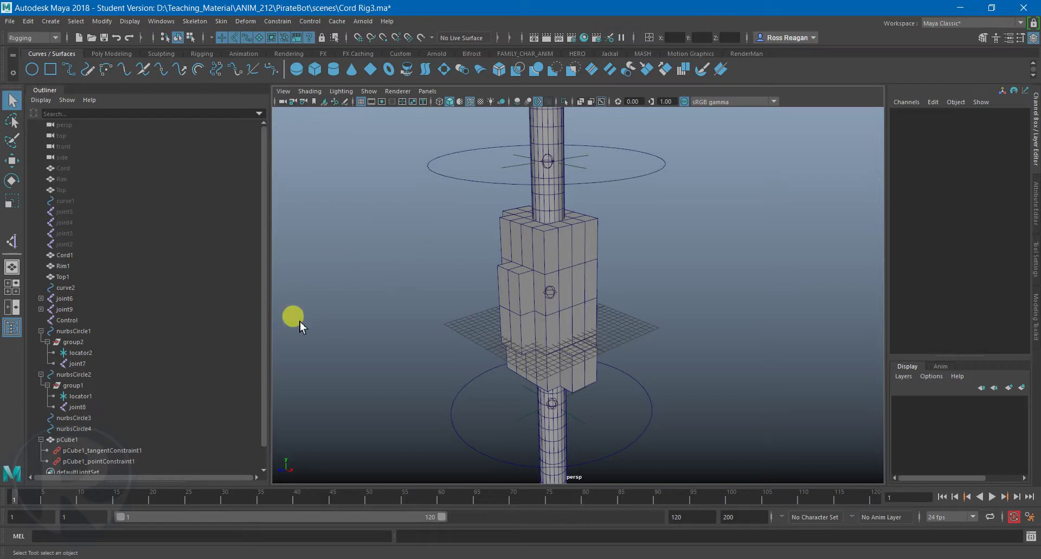
Examine pCube1's tangent constraint and the target curve2 inside the cord, using X-ray shading.
{"action": "left_click", "coordinate": [112, 450]}
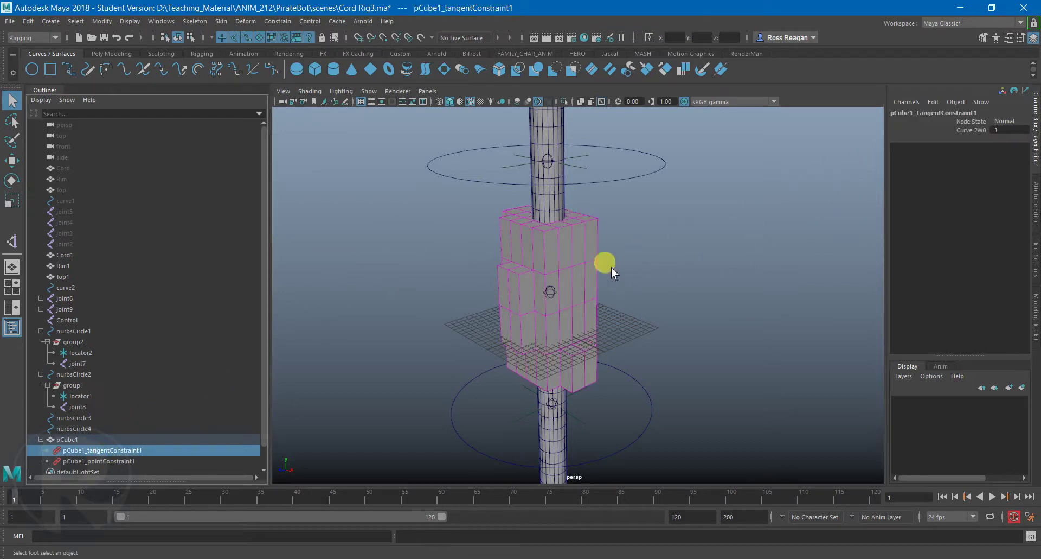
{"action": "double_click", "coordinate": [72, 293]}
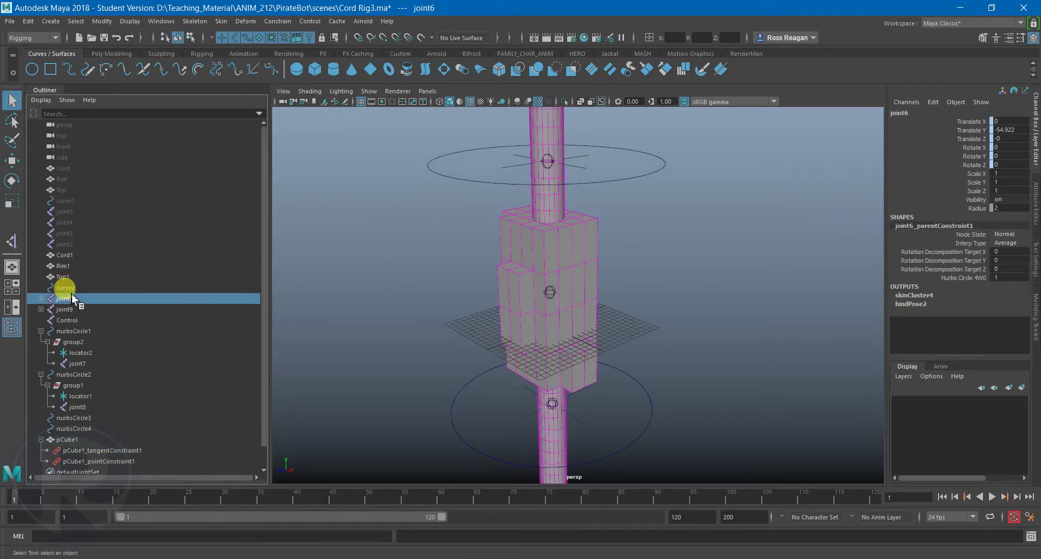
{"action": "left_click_drag", "start_coordinate": [92, 286], "coordinate": [88, 289]}
{"action": "left_click", "coordinate": [86, 287]}
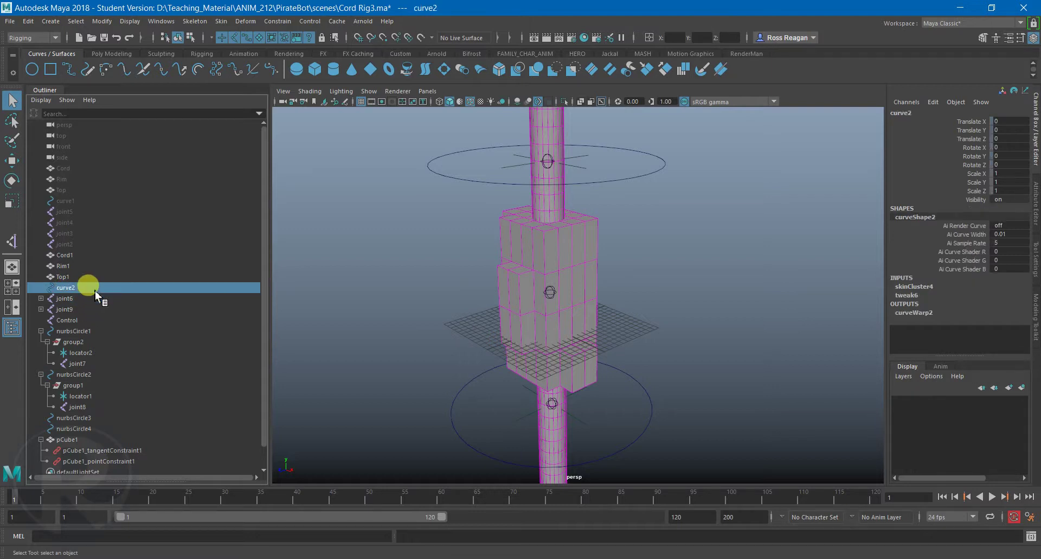
{"action": "key", "text": "w"}
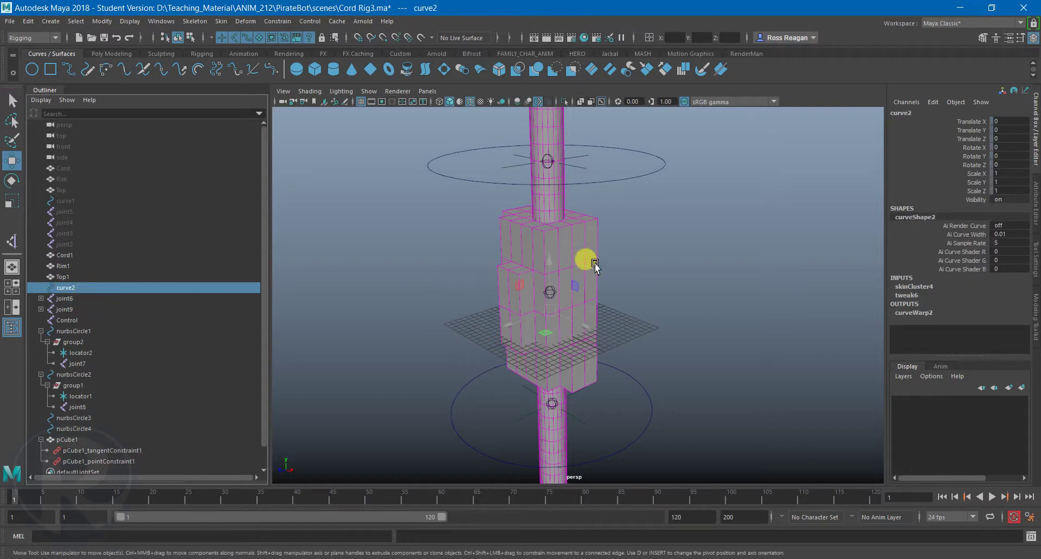
{"action": "left_click", "coordinate": [580, 102]}
{"action": "left_click_drag", "start_coordinate": [590, 253], "coordinate": [614, 233], "text": "alt"}
{"action": "right_click_drag", "start_coordinate": [614, 232], "coordinate": [619, 185], "text": "alt"}
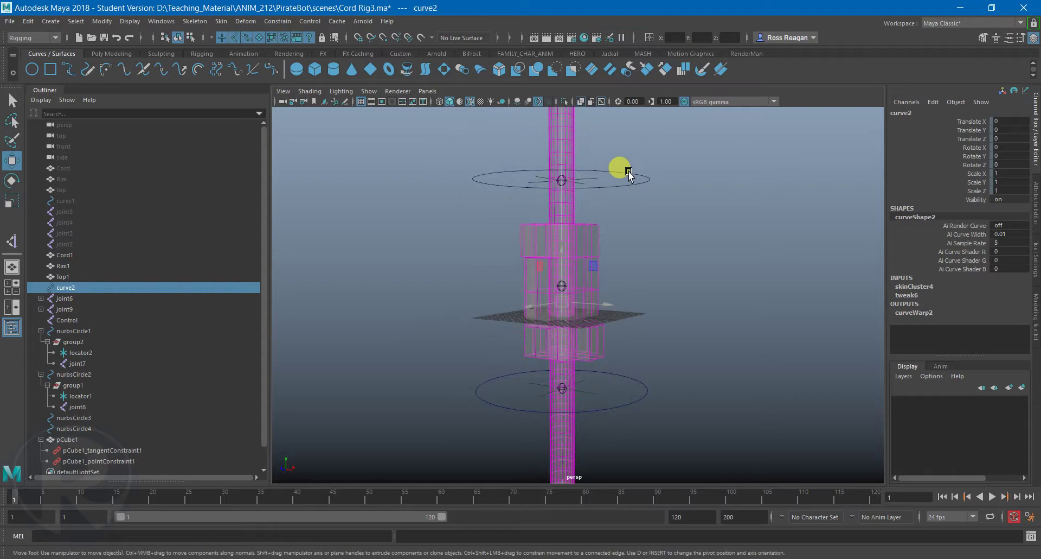
Bend the cord by moving nurbsCircle2 to about 8.7 in X and -2.6 in Z, and turn off X-ray shading.
{"action": "left_click", "coordinate": [626, 170]}
{"action": "left_click_drag", "start_coordinate": [625, 170], "coordinate": [651, 260], "text": "alt"}
{"action": "left_click_drag", "start_coordinate": [573, 228], "coordinate": [581, 88]}
{"action": "left_click", "coordinate": [581, 101]}
{"action": "left_click_drag", "start_coordinate": [588, 141], "coordinate": [649, 244], "text": "alt"}
Examine pCube1's tangent and point constraints and the block's position relative to the Control joint on the bent cord.
{"action": "left_click", "coordinate": [91, 452]}
{"action": "left_click", "coordinate": [96, 461]}
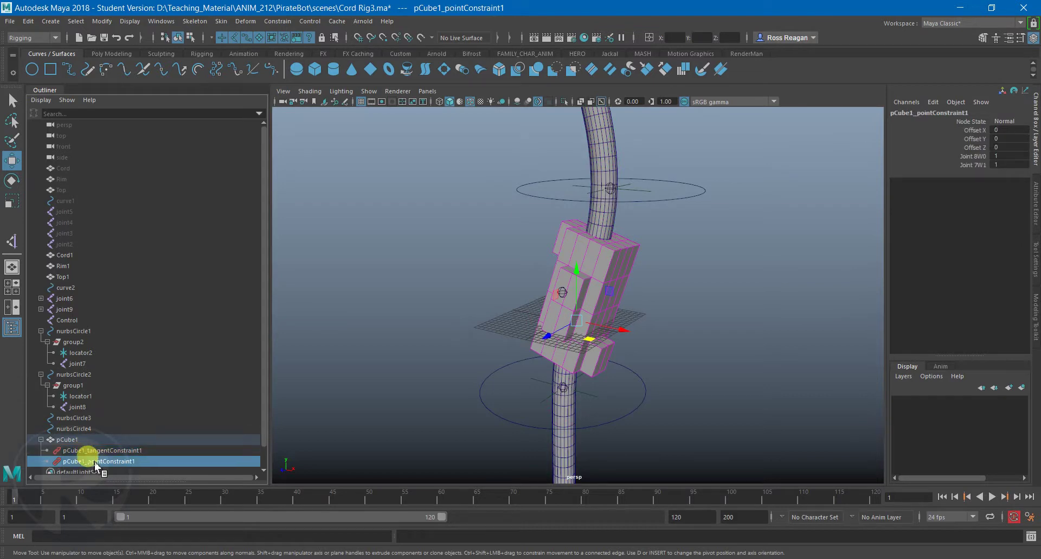
{"action": "left_click", "coordinate": [76, 439]}
{"action": "left_click_drag", "start_coordinate": [542, 388], "coordinate": [527, 334], "text": "alt"}
{"action": "right_click_drag", "start_coordinate": [527, 333], "coordinate": [666, 359], "text": "alt"}
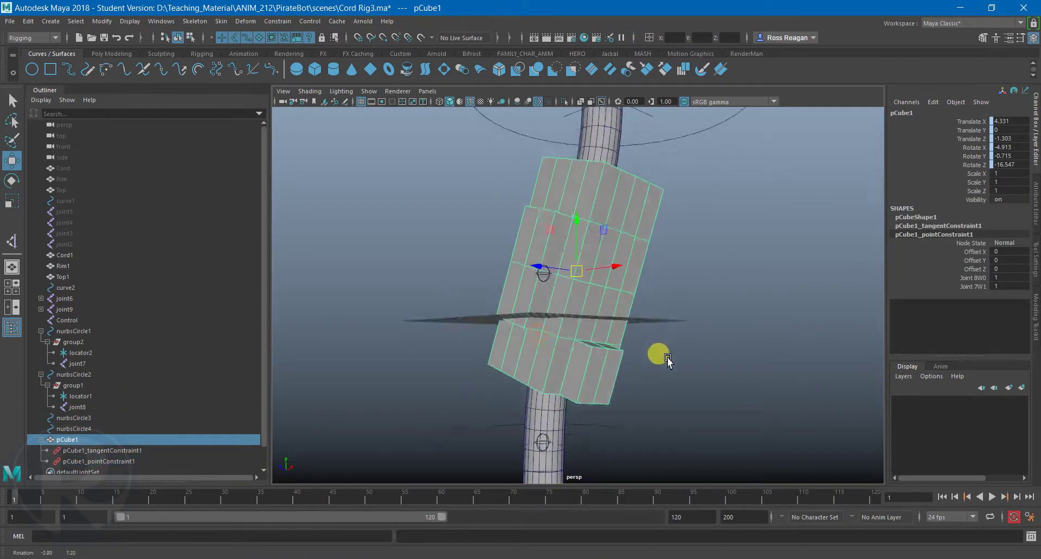
{"action": "left_click_drag", "start_coordinate": [666, 359], "coordinate": [689, 392], "text": "alt"}
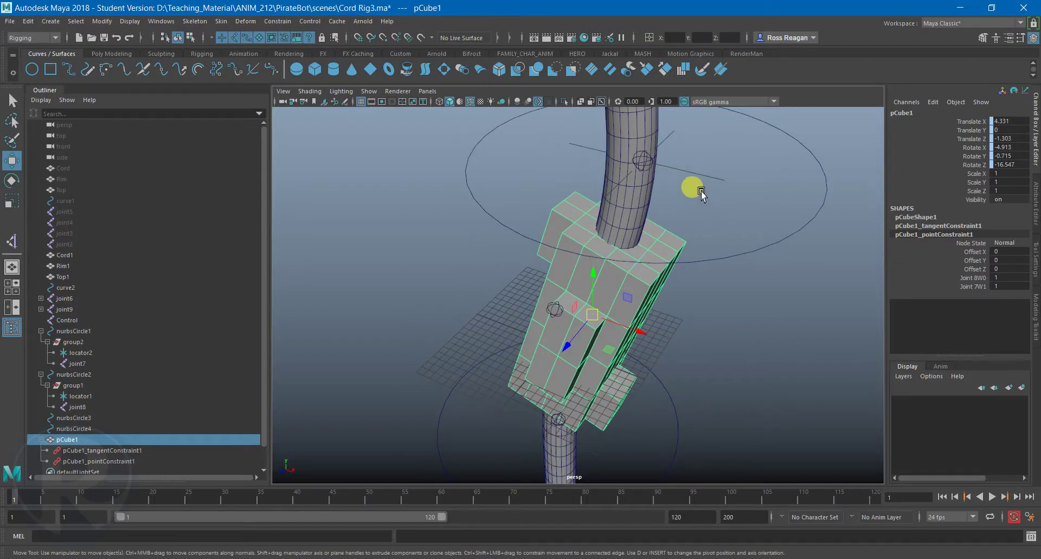
{"action": "left_click_drag", "start_coordinate": [701, 242], "coordinate": [623, 343], "text": "alt"}
{"action": "left_click", "coordinate": [570, 313]}
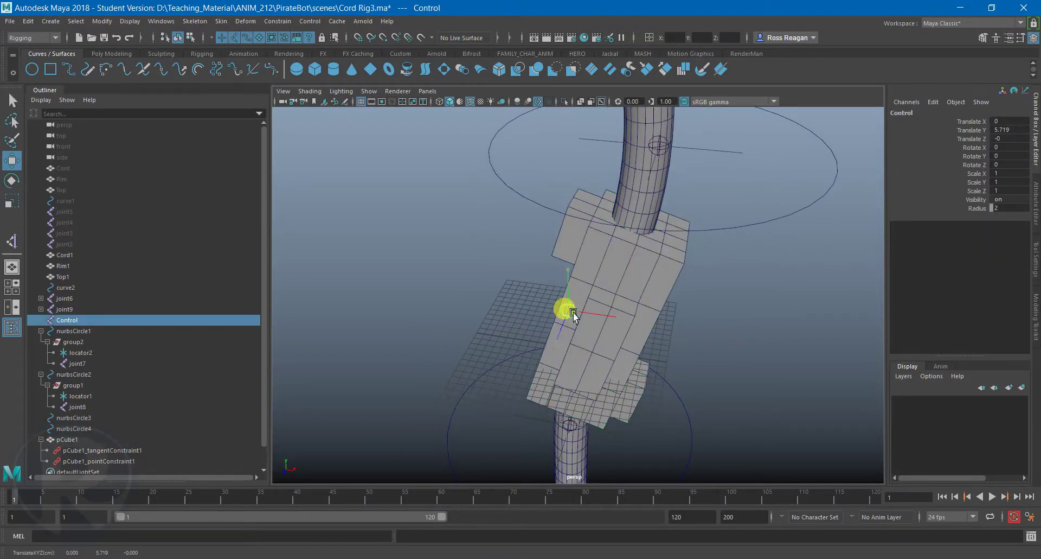
{"action": "key", "text": "q"}
{"action": "left_click_drag", "start_coordinate": [703, 307], "coordinate": [708, 287], "text": "alt"}
{"action": "right_click_drag", "start_coordinate": [709, 286], "coordinate": [766, 182], "text": "alt"}
Move nurbsCircle2 to about -19.1 in X and 3.7 in Z, and select pCube1's tangent constraint to check the block's alignment.
{"action": "left_click", "coordinate": [692, 219]}
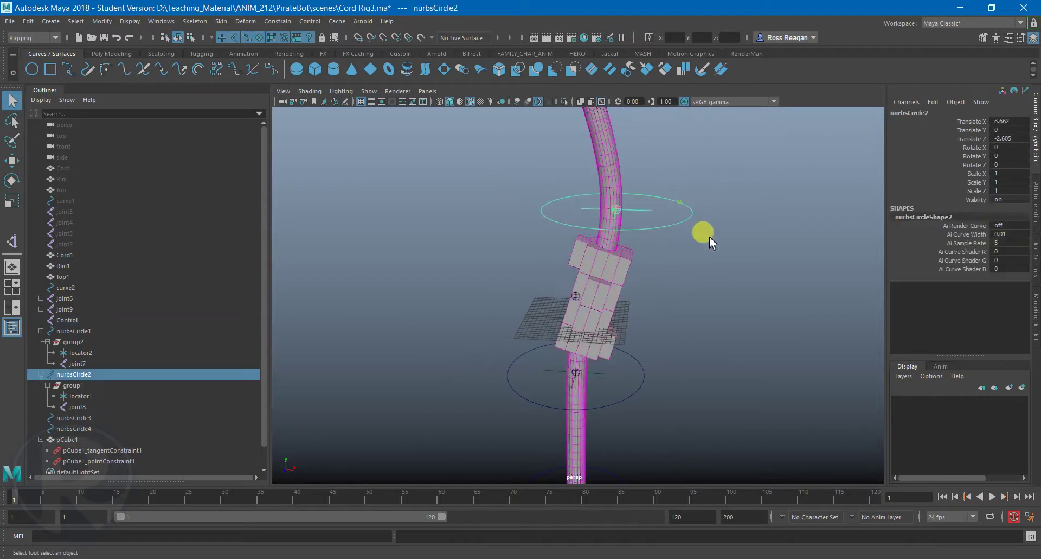
{"action": "key", "text": "w"}
{"action": "left_click_drag", "start_coordinate": [693, 261], "coordinate": [691, 278], "text": "alt"}
{"action": "left_click_drag", "start_coordinate": [669, 212], "coordinate": [480, 229]}
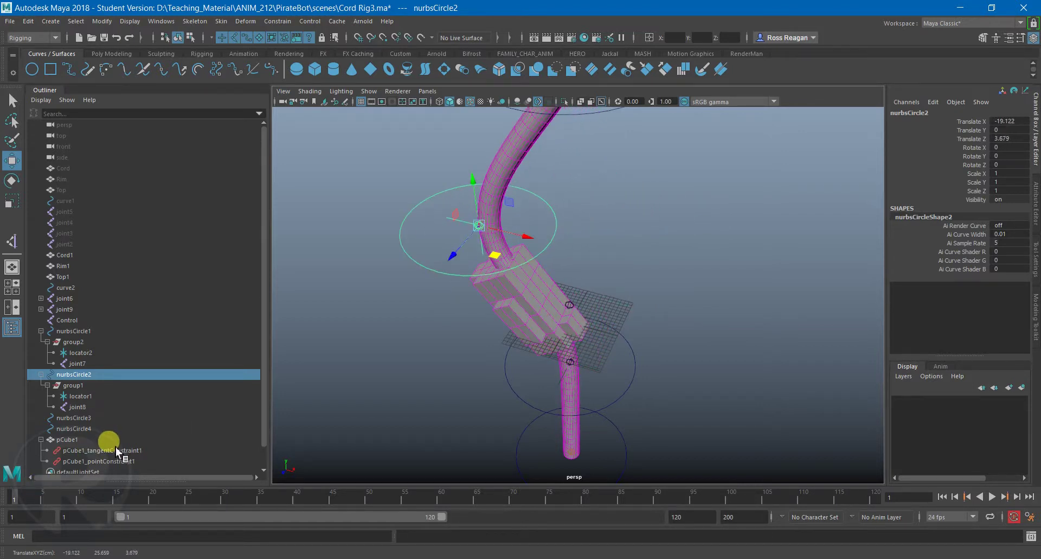
{"action": "left_click", "coordinate": [84, 451]}
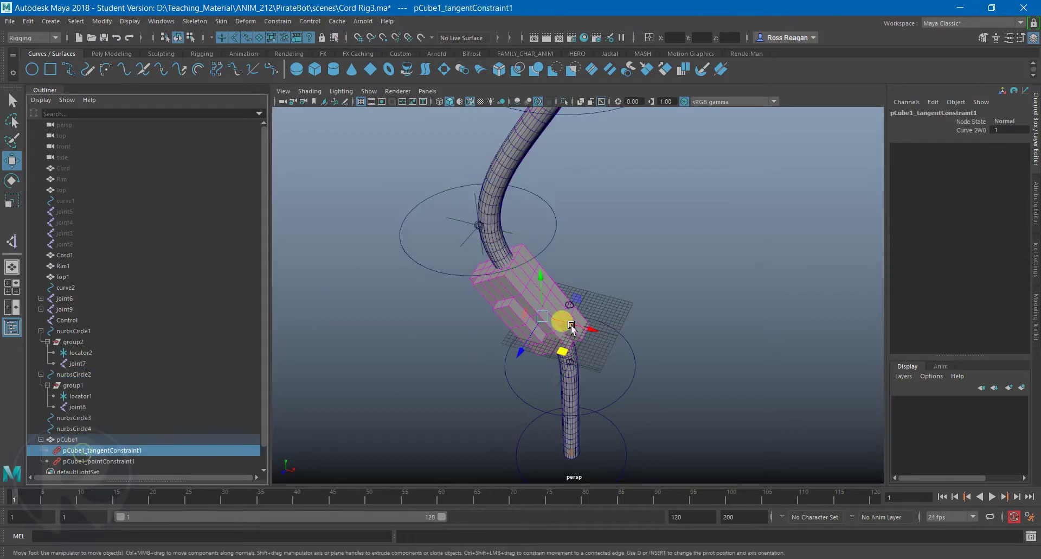
Straighten the cord by resetting nurbsCircle2's Translate Z and Translate X to 0.
{"action": "left_click", "coordinate": [540, 222]}
{"action": "left_click", "coordinate": [554, 222]}
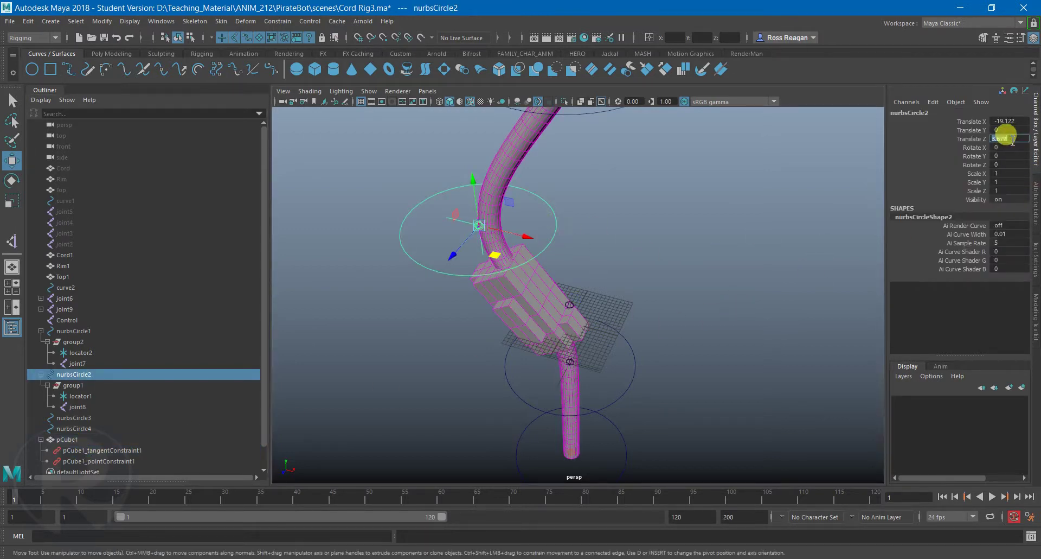
{"action": "type", "text": "0"}
{"action": "key", "text": "Return"}
{"action": "left_click", "coordinate": [1012, 121]}
{"action": "type", "text": "0"}
{"action": "key", "text": "Return"}
Review the aim and up vector attributes of pCube1's tangent constraint, and clear the selection.
{"action": "left_click", "coordinate": [1033, 209]}
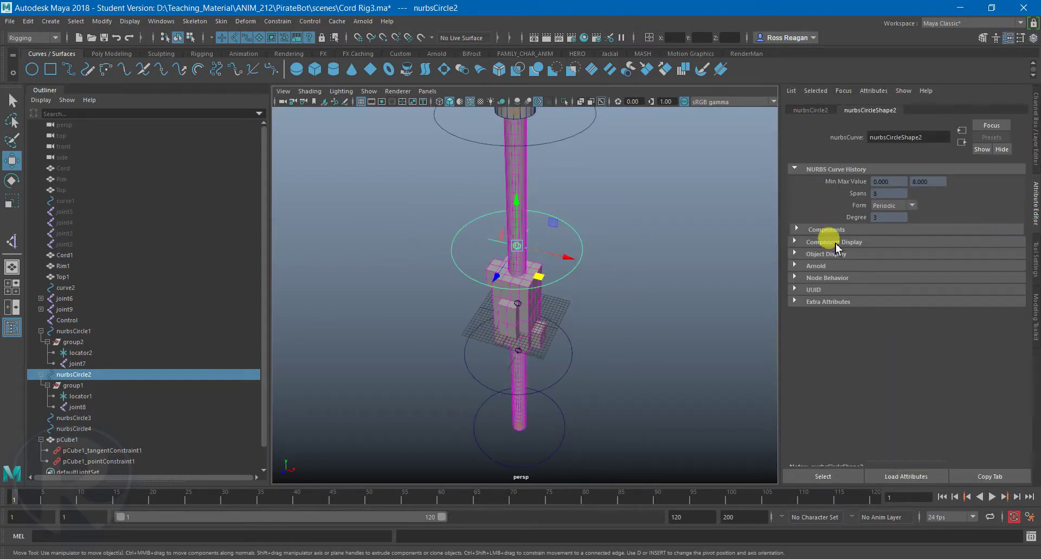
{"action": "left_click", "coordinate": [105, 451]}
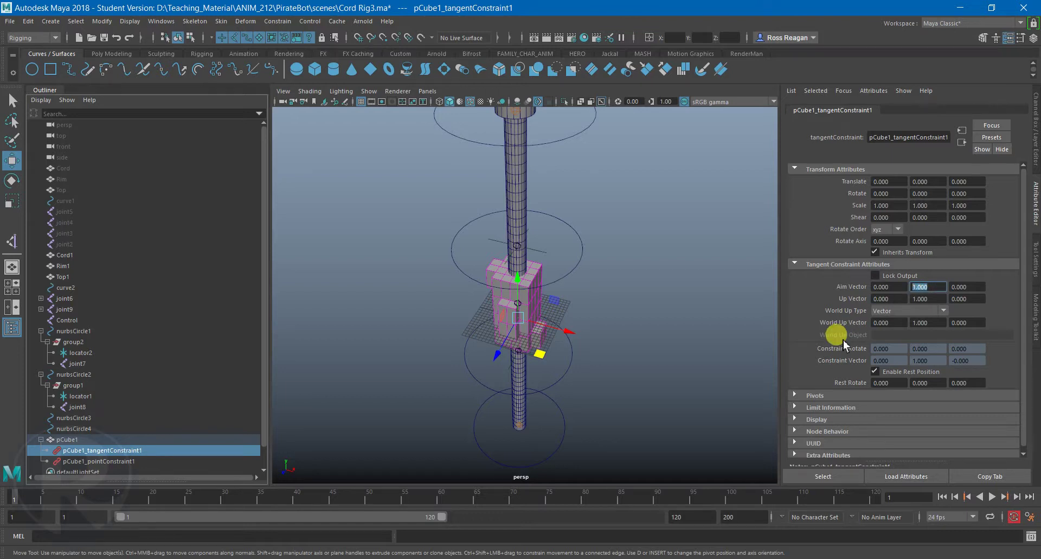
{"action": "left_click", "coordinate": [707, 337]}
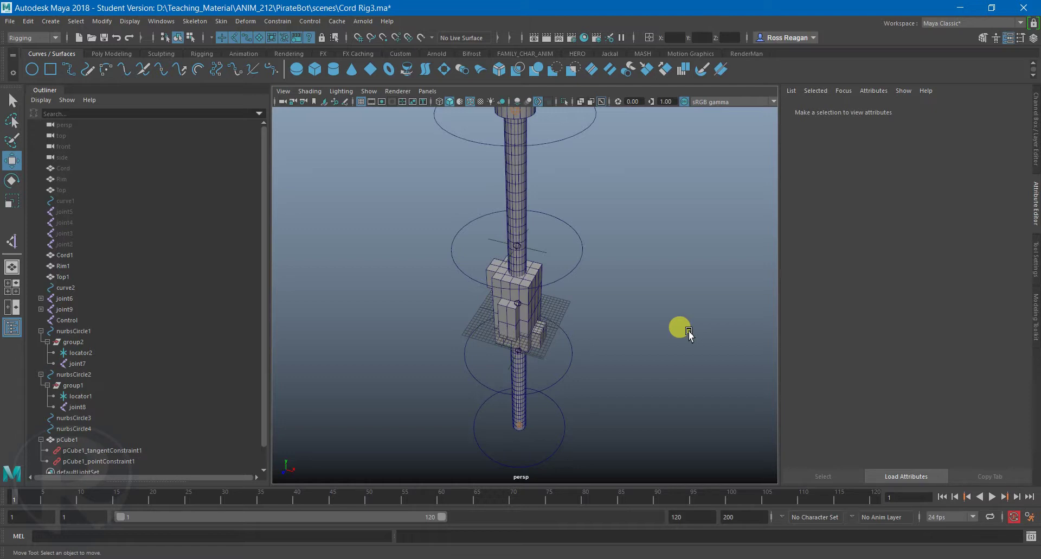
Examine the block on the straight cord and compare the attributes of its tangent and point constraints.
{"action": "scroll", "coordinate": [690, 332], "scroll_direction": "up", "scroll_amount": 5}
{"action": "scroll", "coordinate": [685, 340], "scroll_direction": "down", "scroll_amount": 4}
{"action": "left_click_drag", "start_coordinate": [676, 345], "coordinate": [677, 317], "text": "alt"}
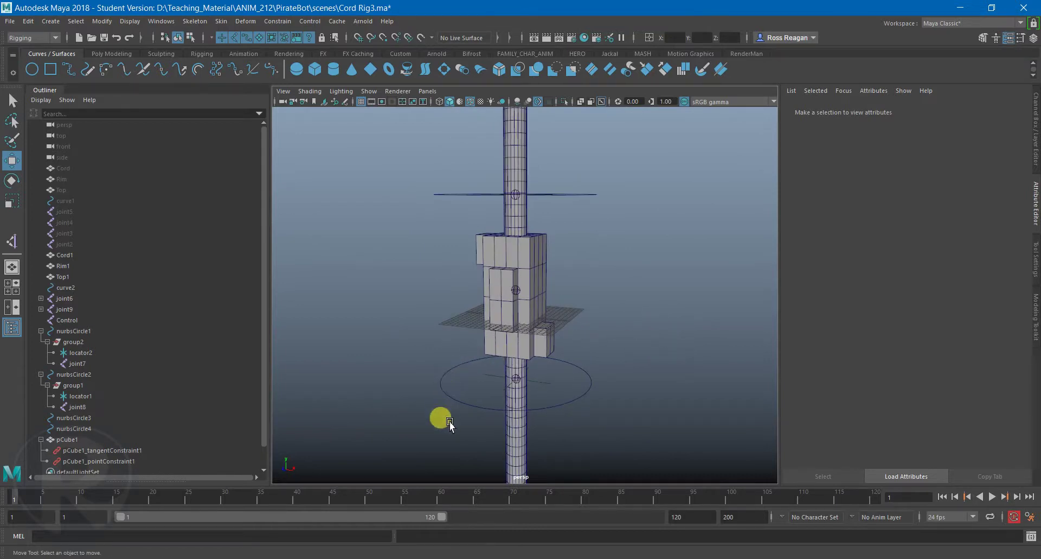
{"action": "left_click_drag", "start_coordinate": [469, 362], "coordinate": [468, 379], "text": "alt"}
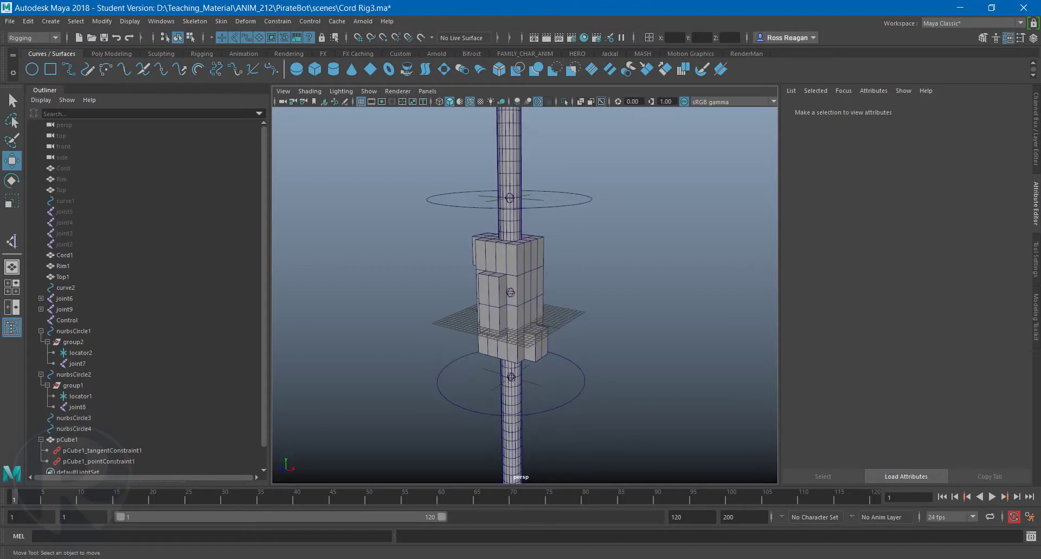
{"action": "left_click", "coordinate": [116, 452]}
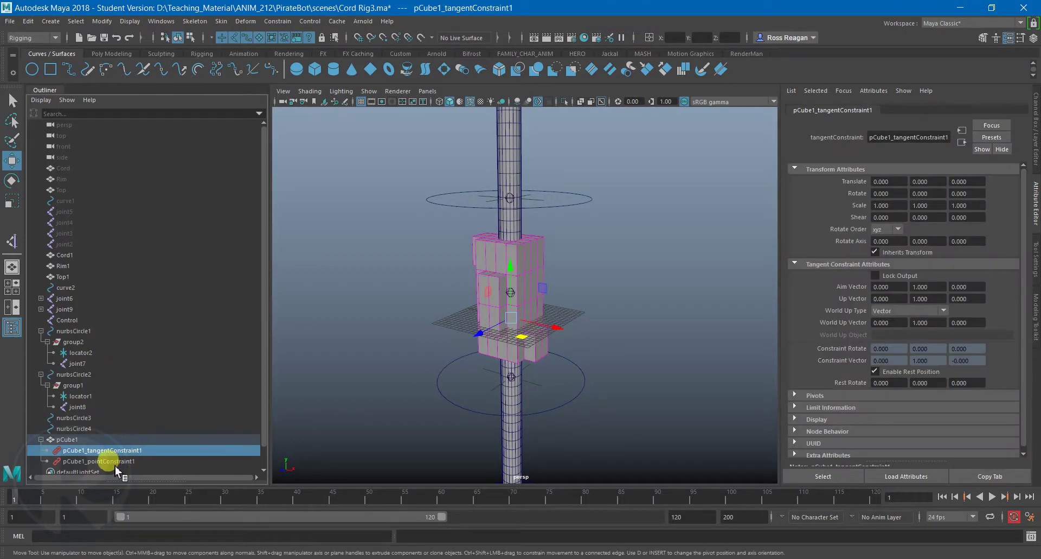
{"action": "left_click", "coordinate": [110, 461]}
{"action": "left_click", "coordinate": [117, 450]}
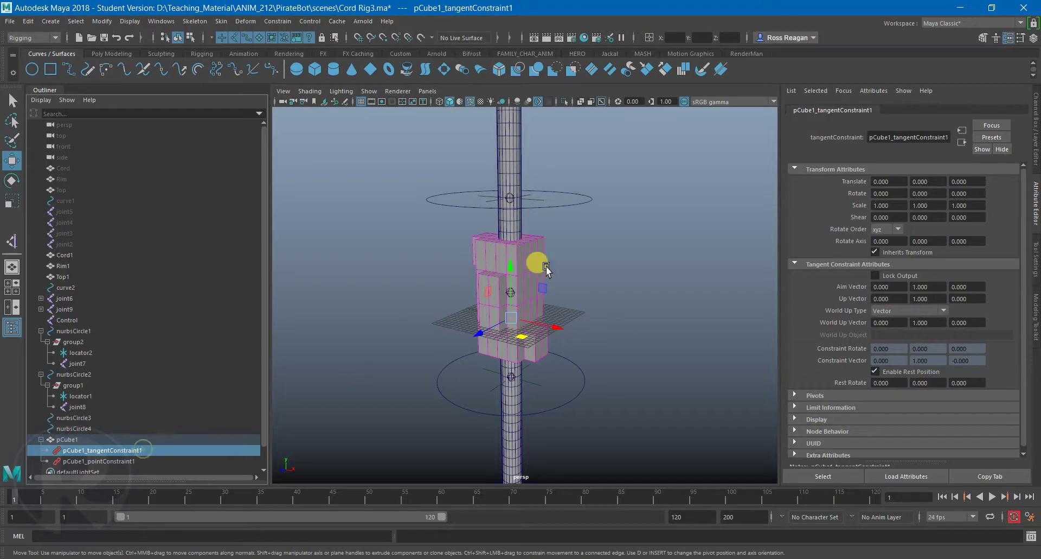